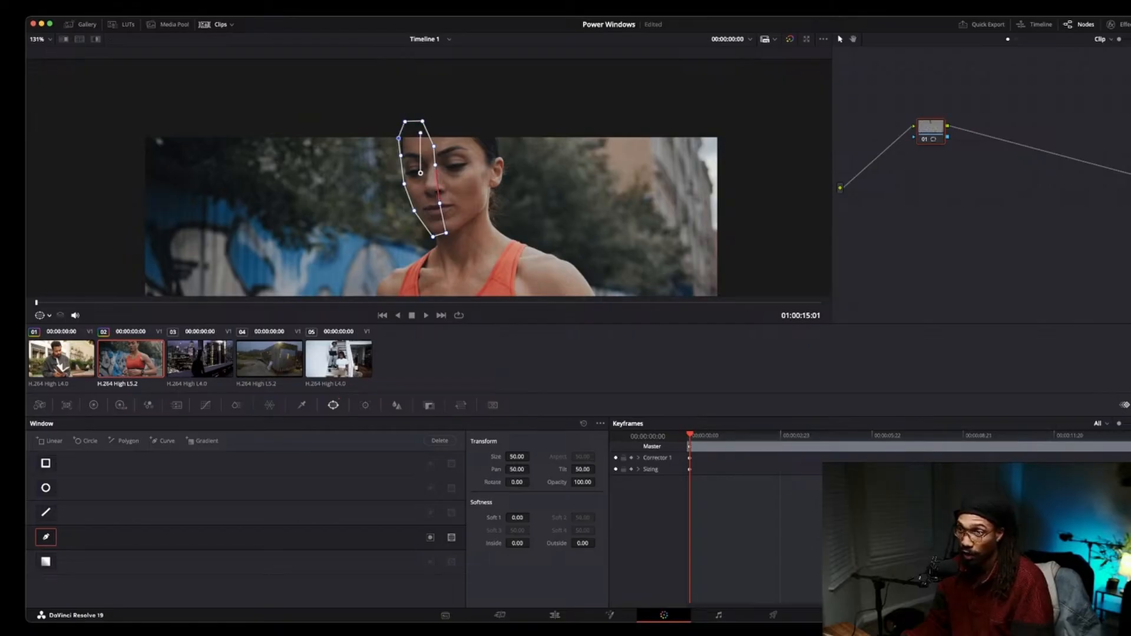
# Raise the global exposure in the HDR color wheels to about 0.37 to brighten inside the face window.
pyautogui.scroll(-1, 427, 182)
pyautogui.scroll(4, 429, 179)
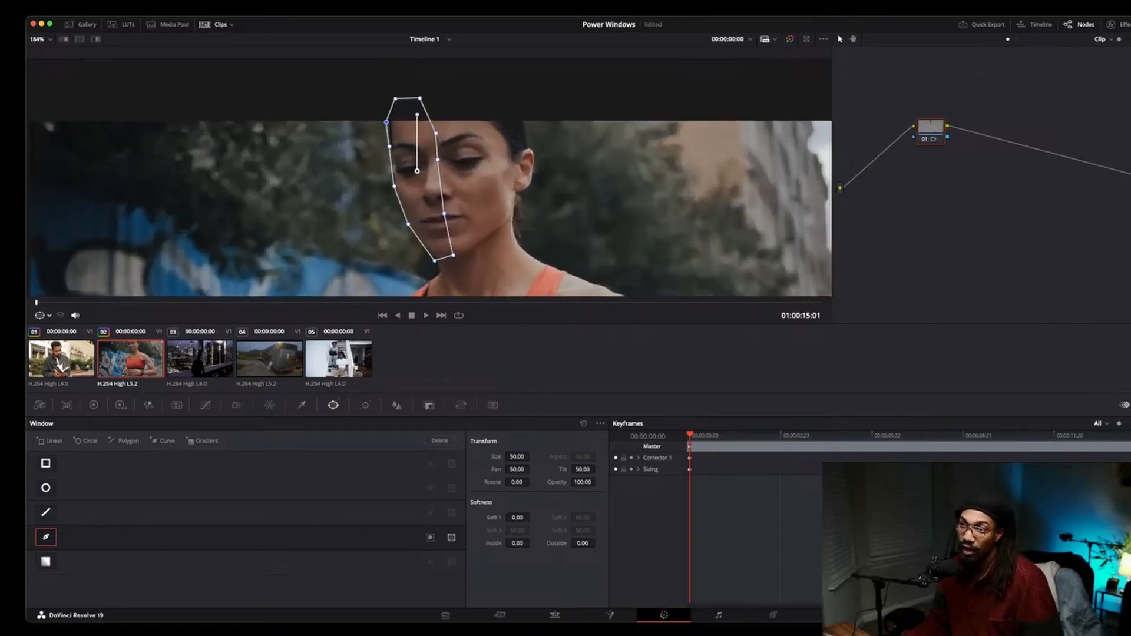
pyautogui.scroll(2, 445, 132)
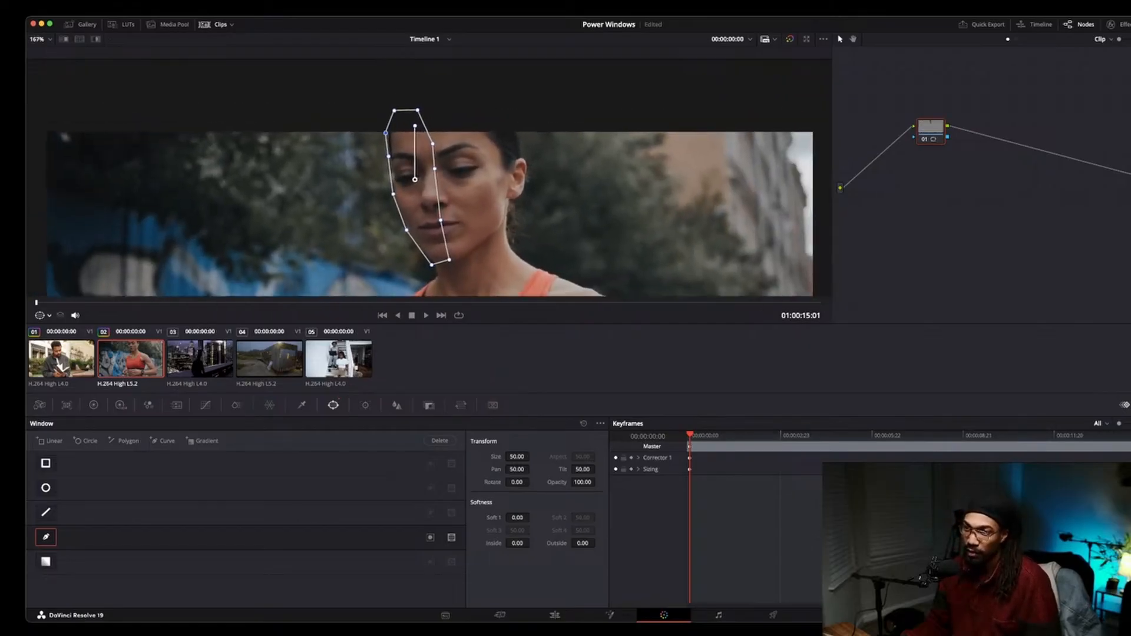
pyautogui.scroll(3, 429, 178)
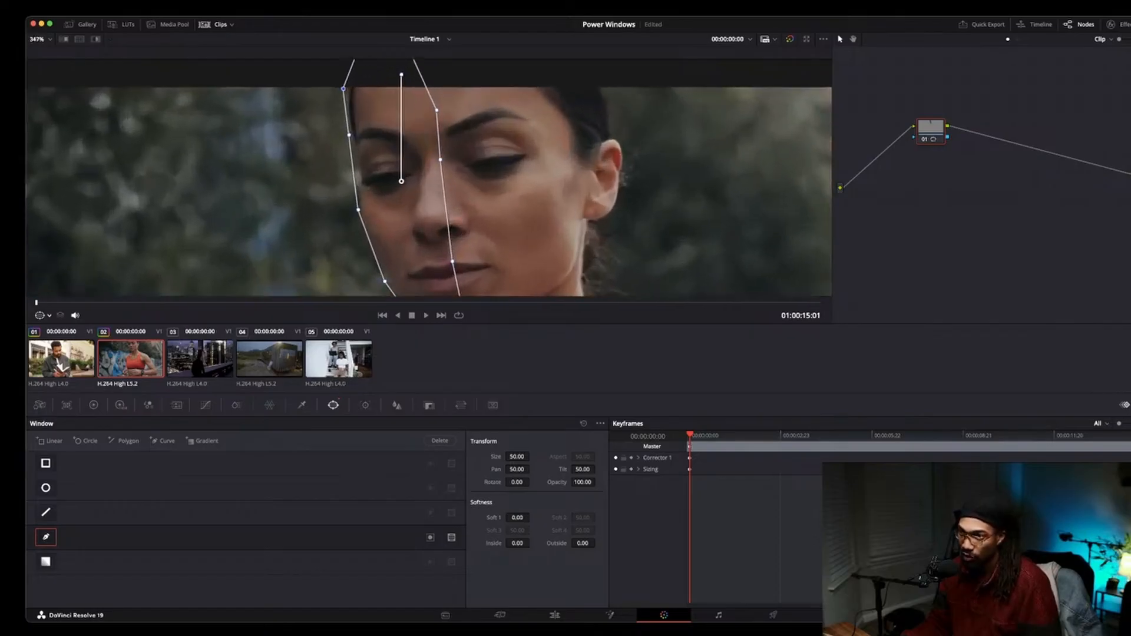
pyautogui.scroll(-3, 429, 177)
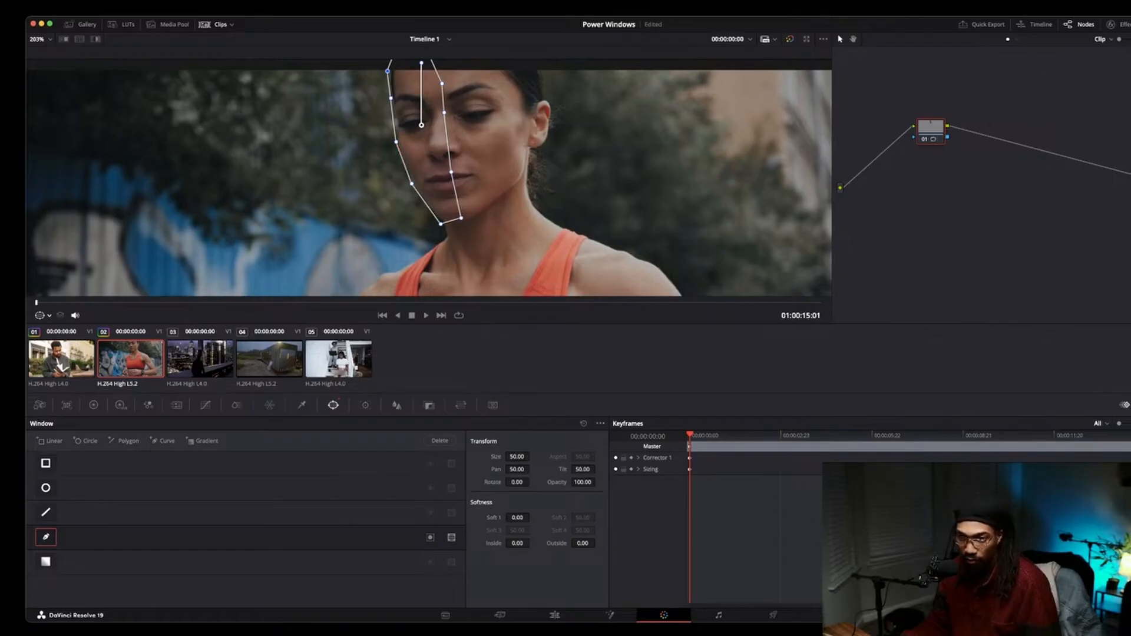
pyautogui.click(121, 405)
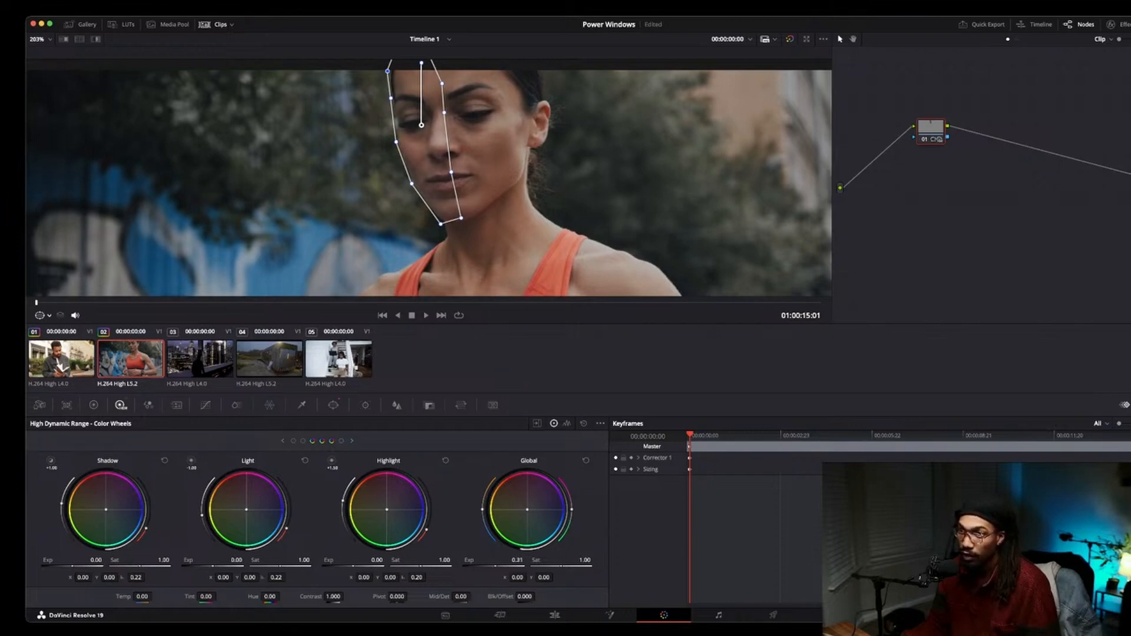
pyautogui.moveTo(518, 560); pyautogui.dragTo(520, 560)
# Open the Window palette and hide the power window outline in the viewer.
pyautogui.scroll(-3, 429, 178)
pyautogui.scroll(-1, 428, 184)
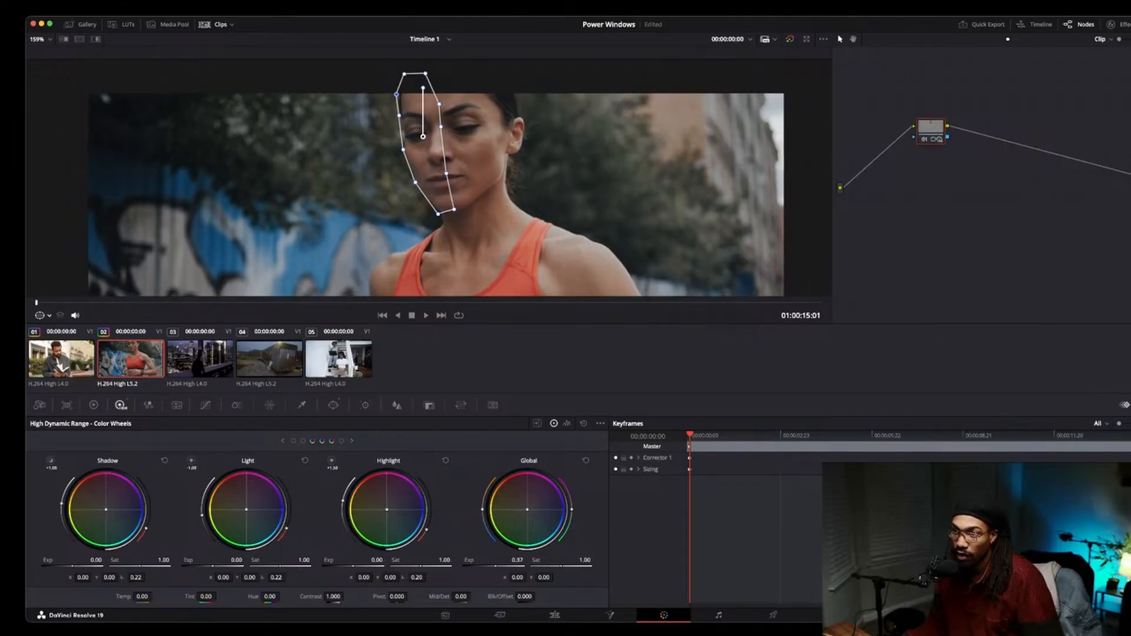
pyautogui.scroll(-1, 436, 177)
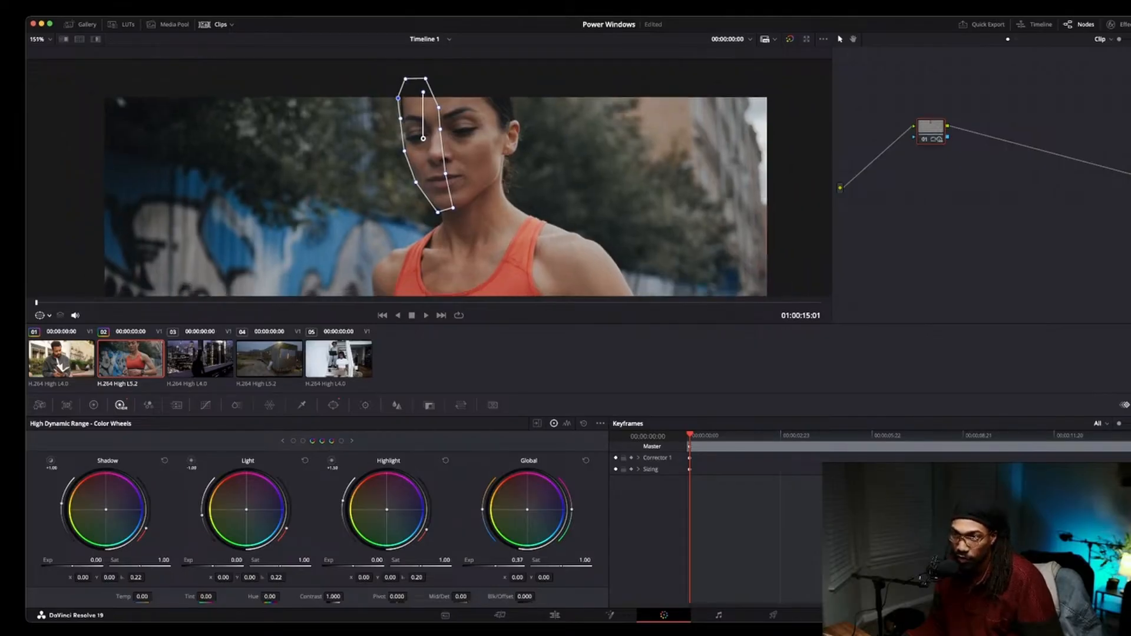
pyautogui.scroll(2, 436, 177)
pyautogui.click(333, 404)
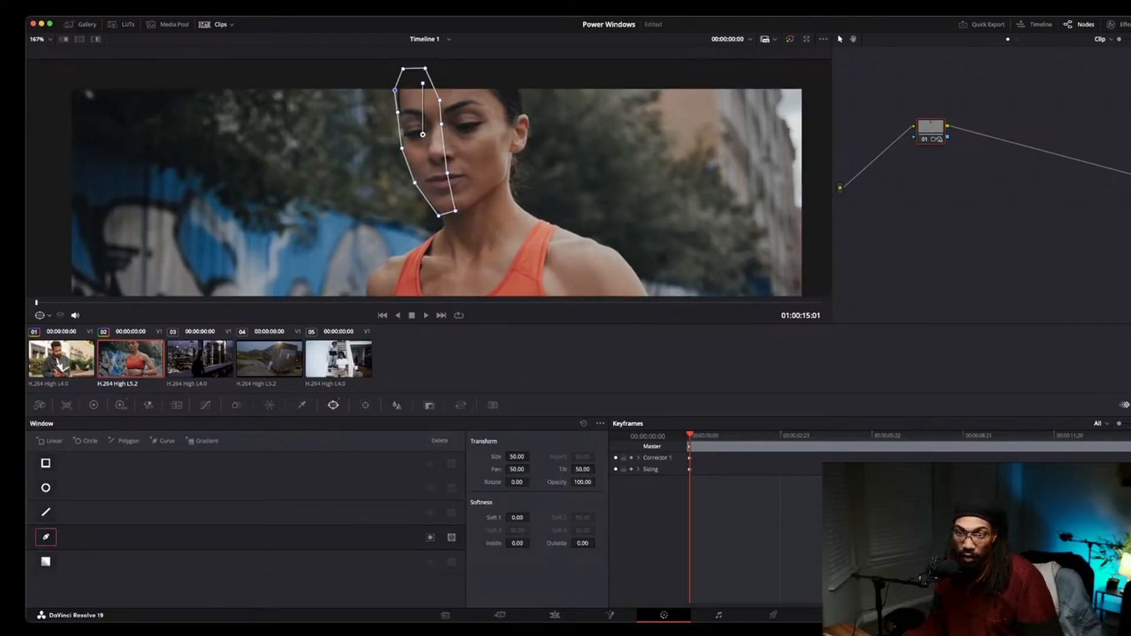
pyautogui.hotkey('shift', '`')
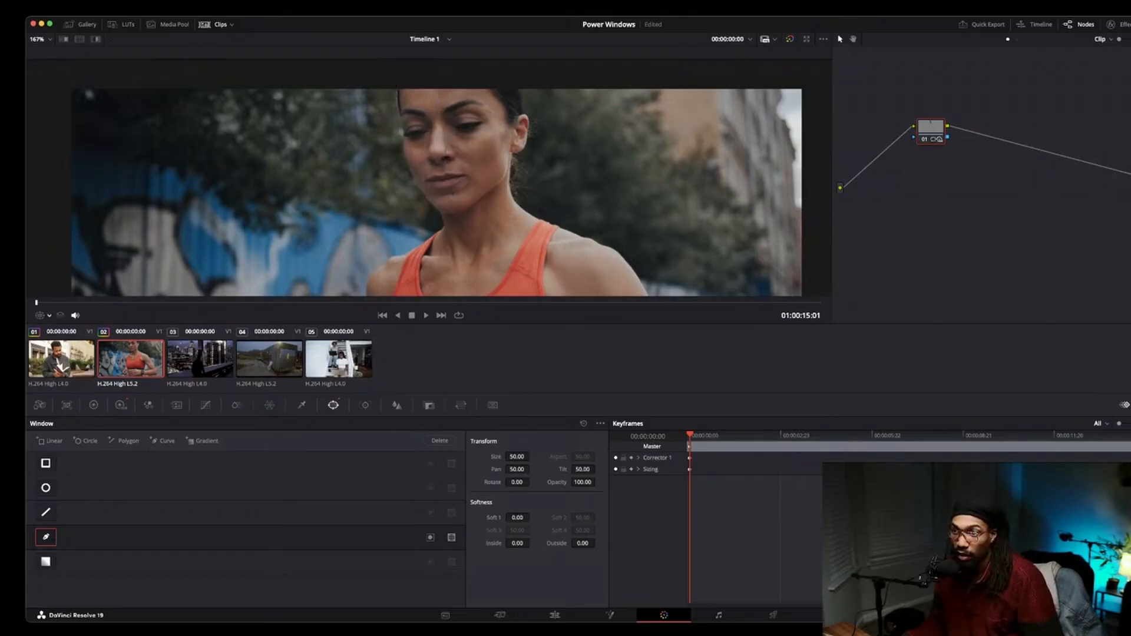
# Return to the HDR color wheels palette.
pyautogui.scroll(3, 436, 191)
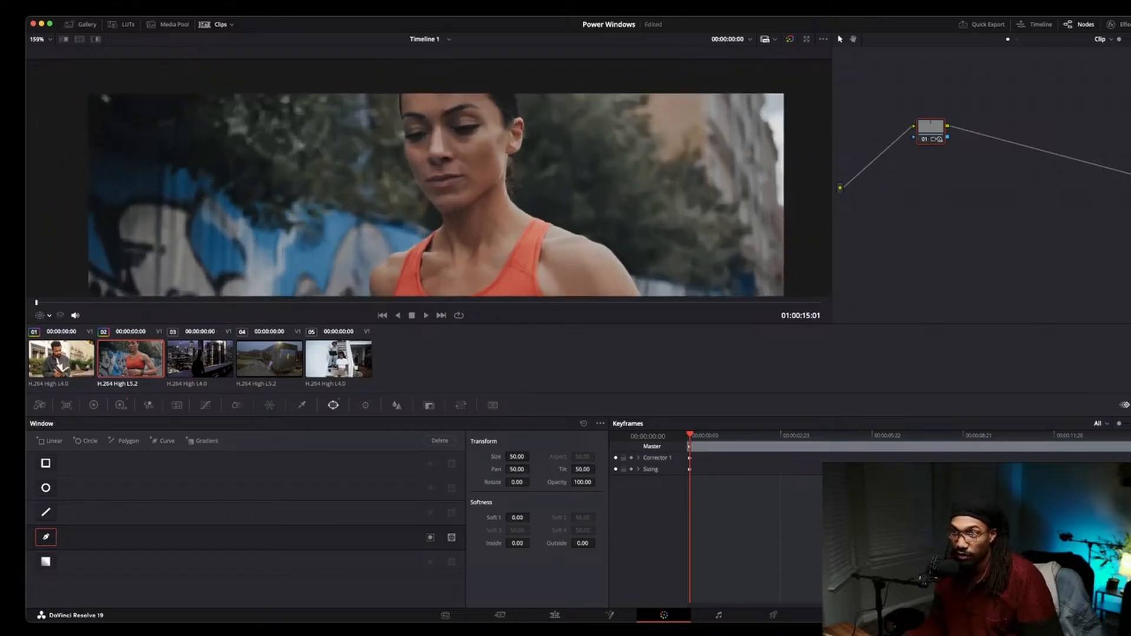
pyautogui.scroll(4, 429, 191)
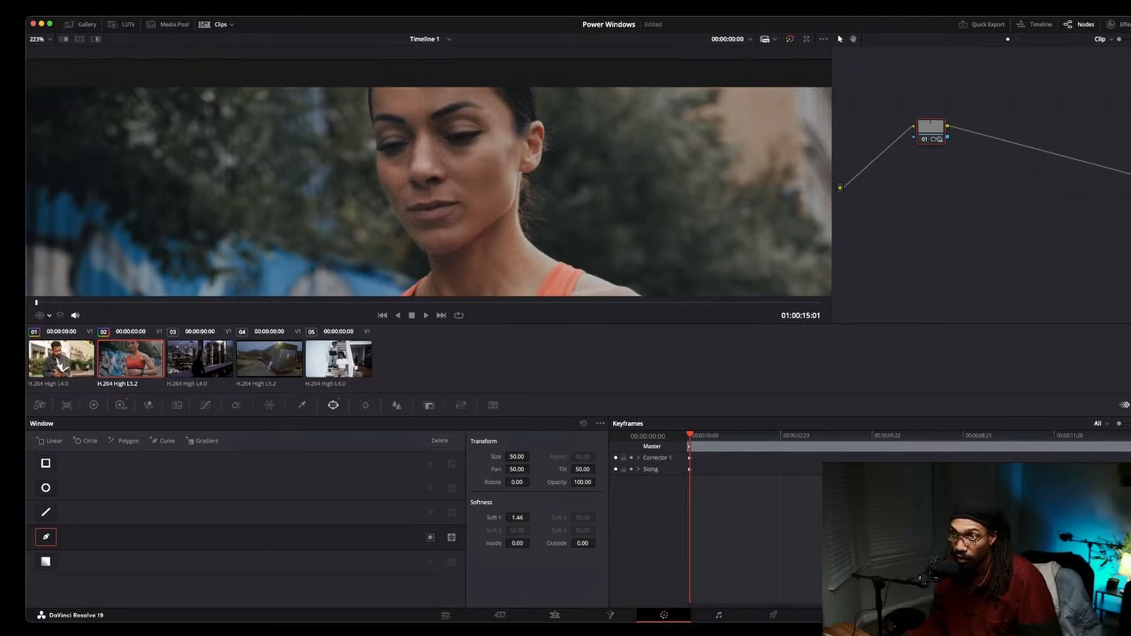
pyautogui.scroll(-3, 428, 191)
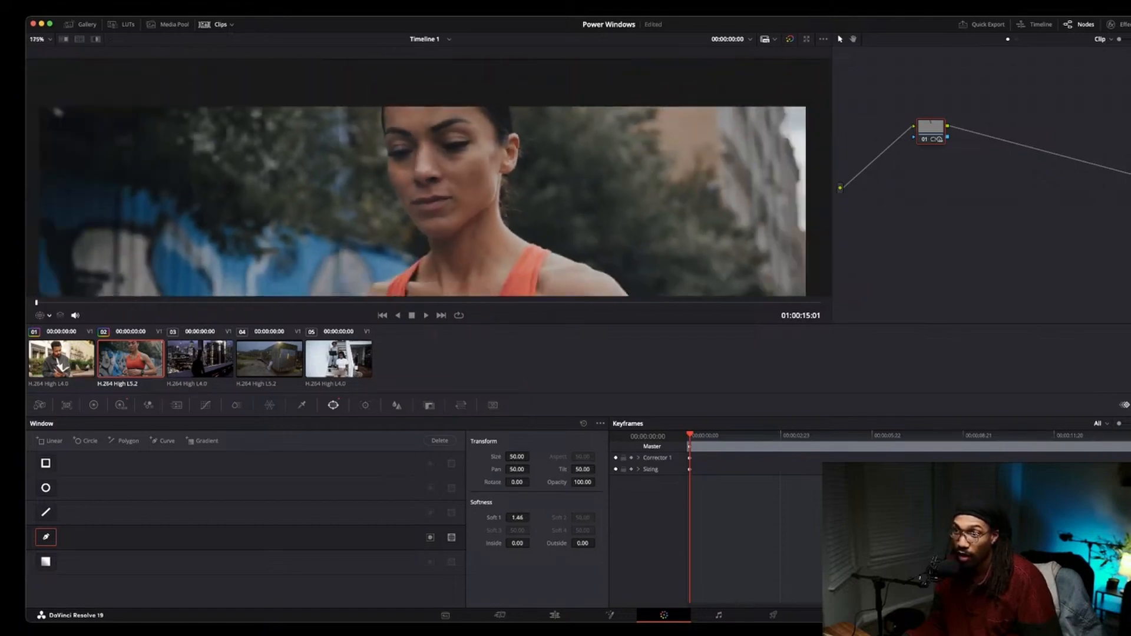
pyautogui.scroll(-1, 428, 191)
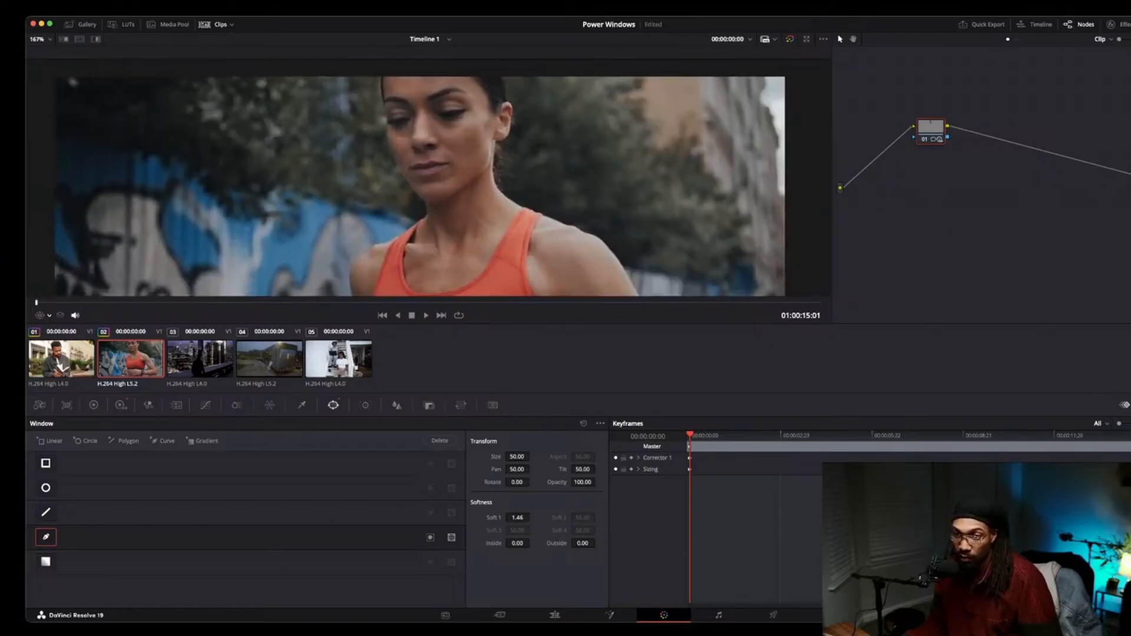
pyautogui.click(121, 404)
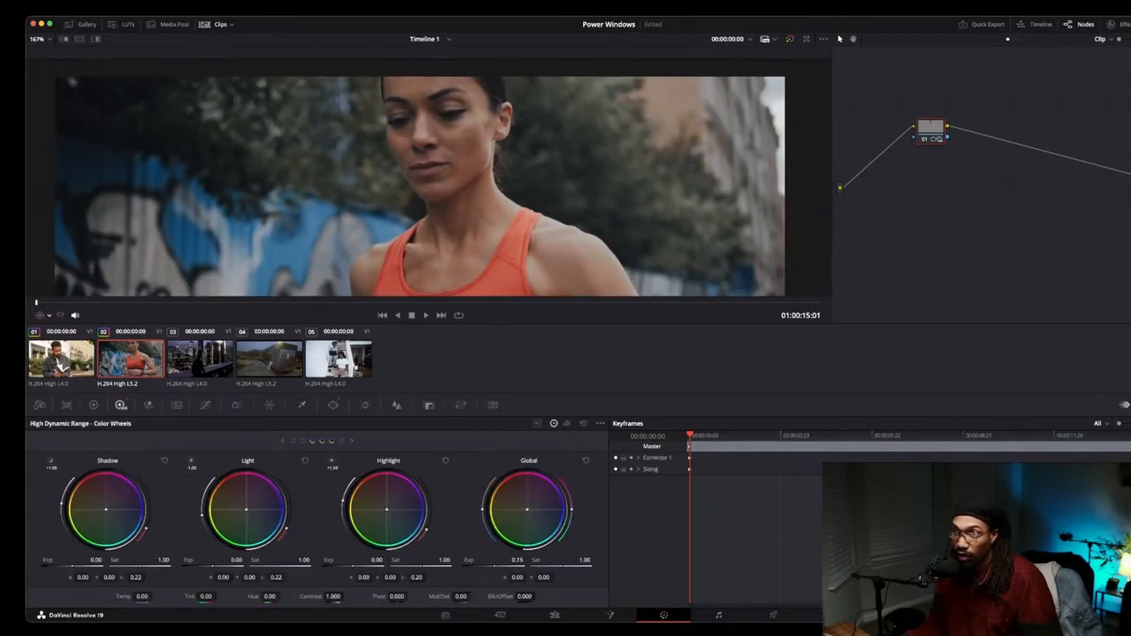
# Examine the brightened side of the woman's face at different zoom levels in the viewer.
pyautogui.scroll(1, 428, 191)
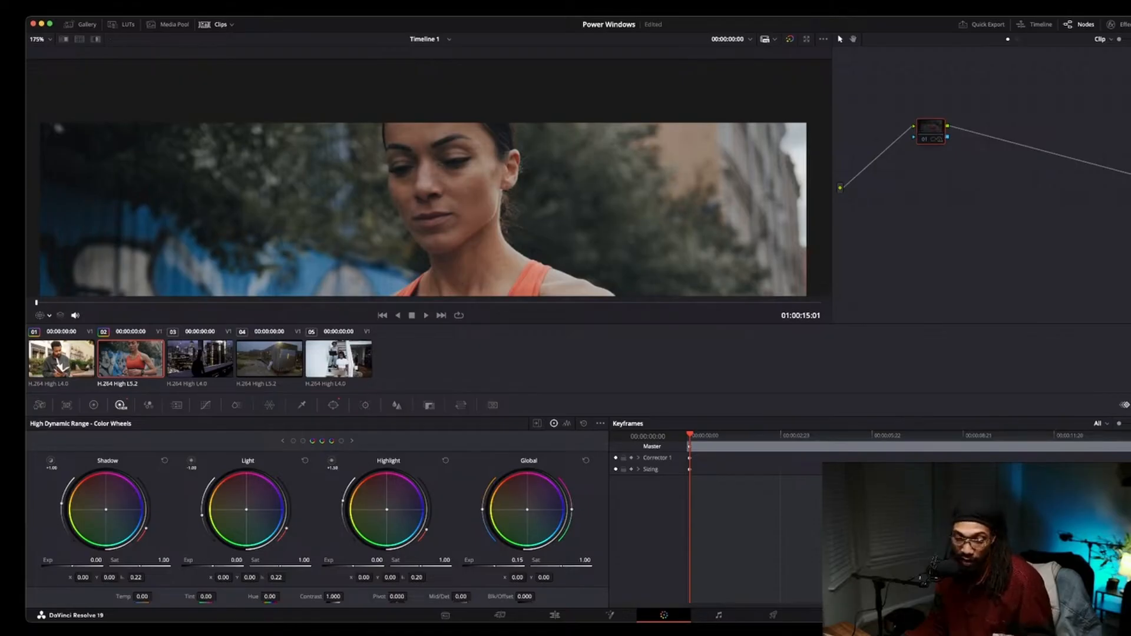
pyautogui.scroll(5, 427, 200)
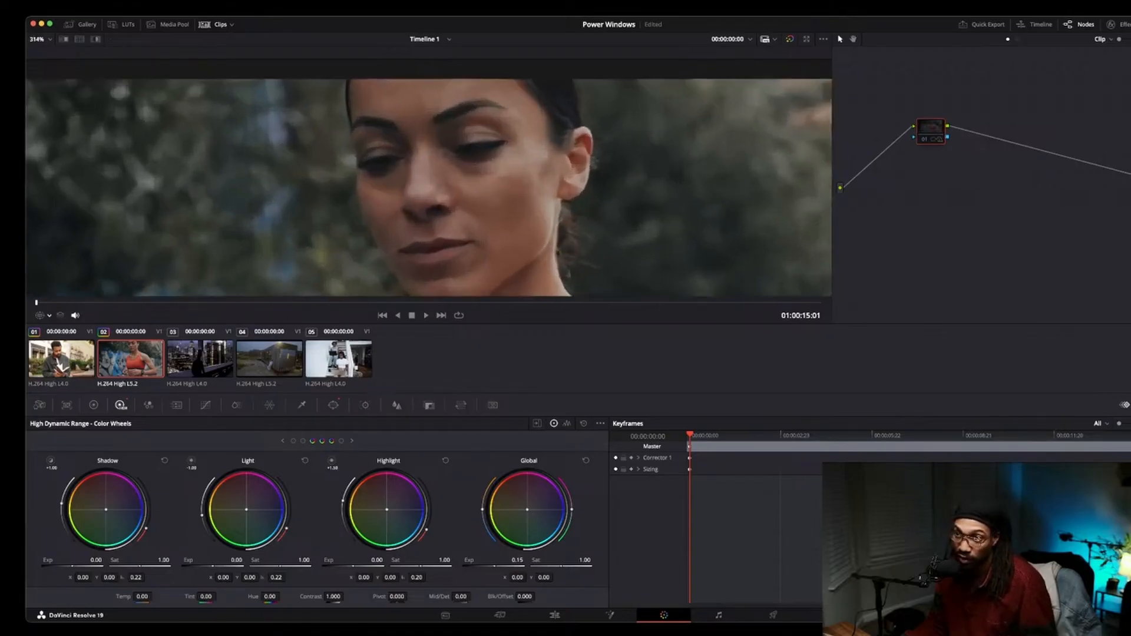
pyautogui.scroll(3, 427, 200)
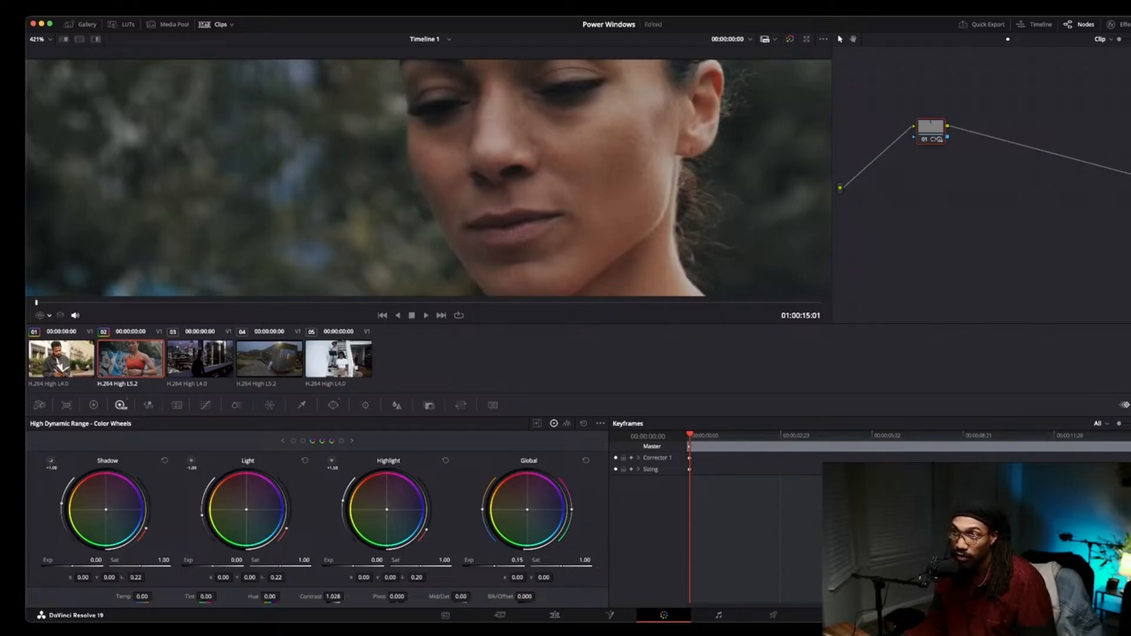
pyautogui.scroll(1, 436, 181)
pyautogui.scroll(-2, 436, 182)
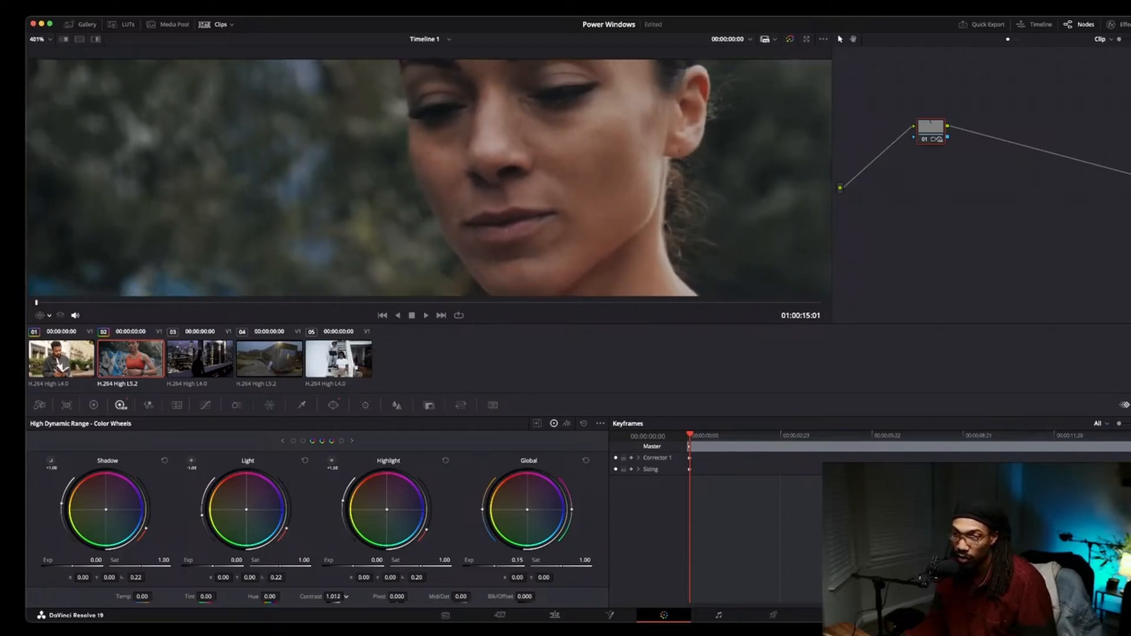
pyautogui.scroll(-3, 436, 181)
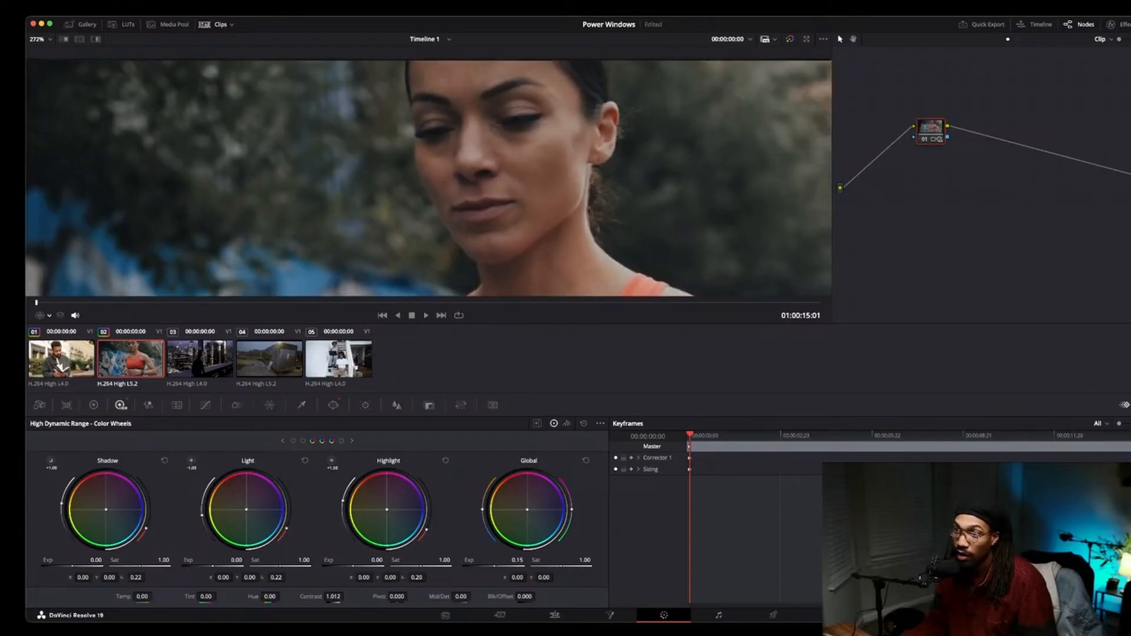
pyautogui.scroll(-2, 436, 181)
pyautogui.scroll(-3, 436, 181)
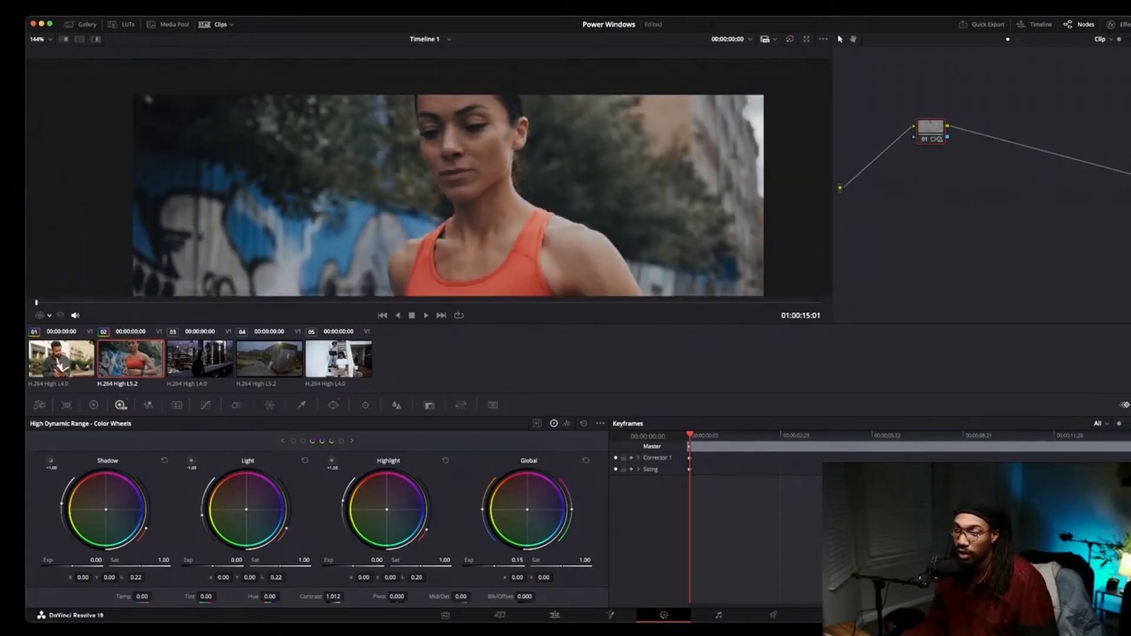
pyautogui.scroll(-2, 436, 181)
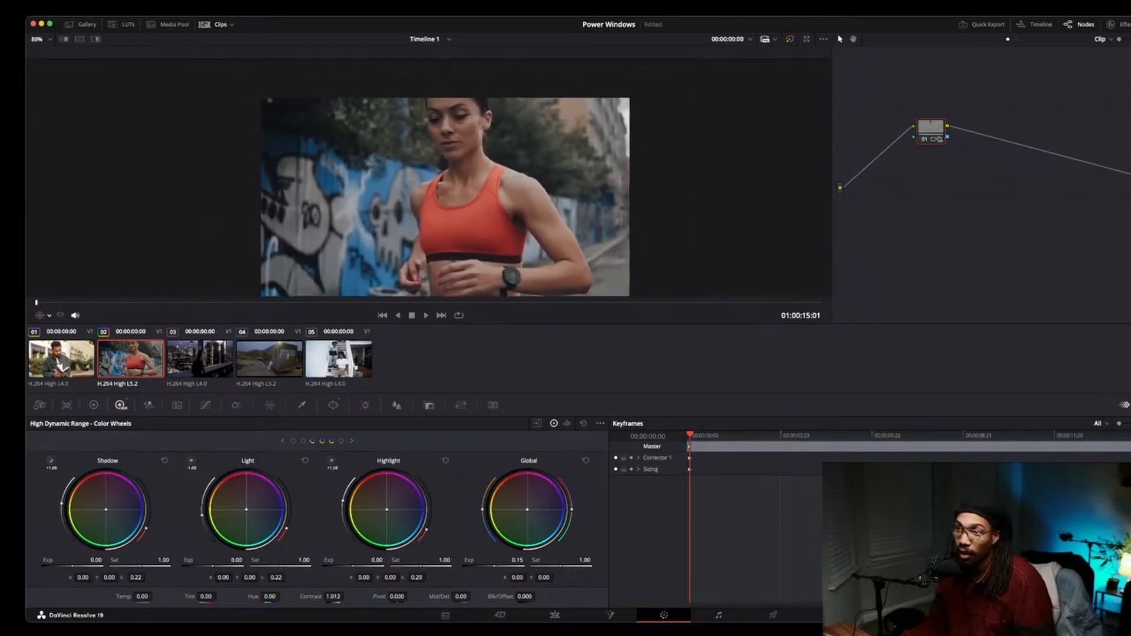
# Show the window outline again and track the face window forward through the clip in the Tracker.
pyautogui.moveTo(448, 165); pyautogui.dragTo(449, 186)
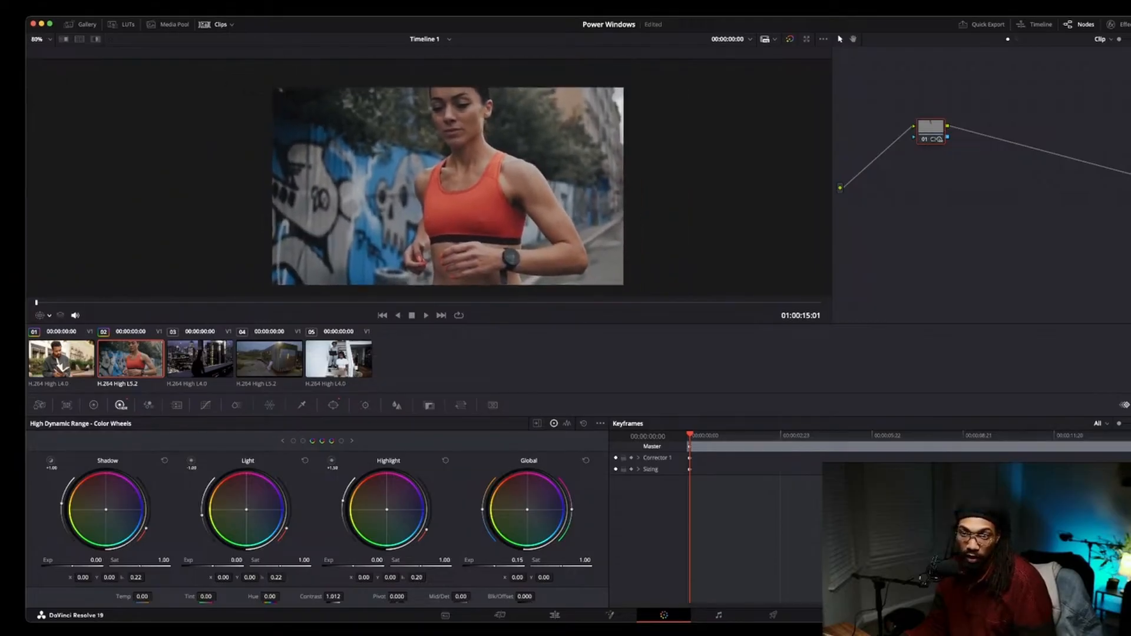
pyautogui.hotkey('shift', '`')
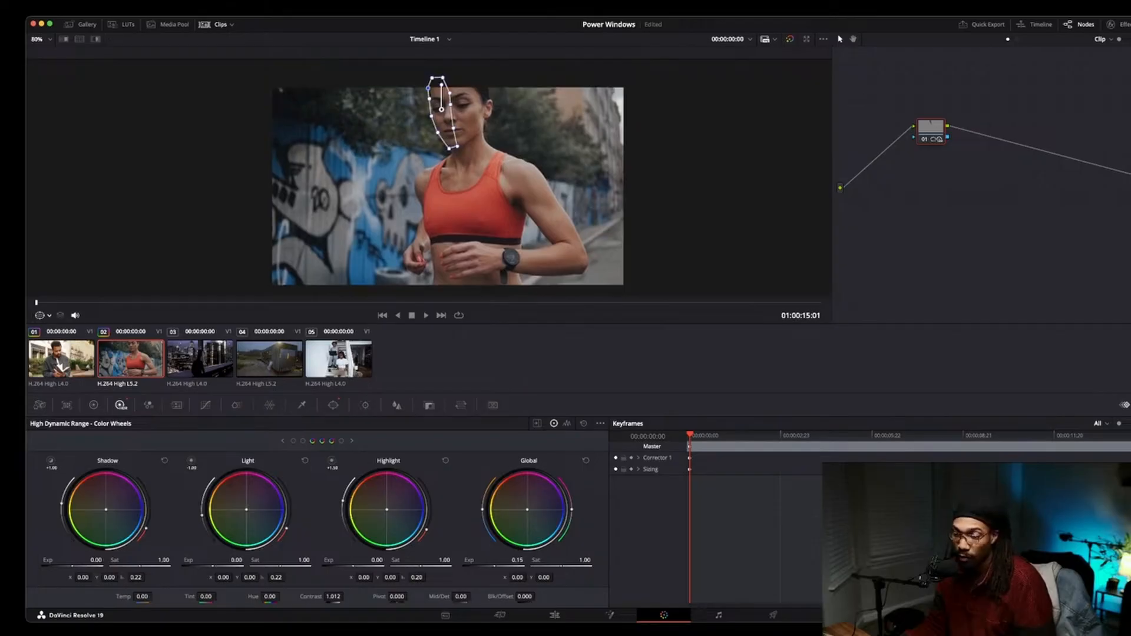
pyautogui.click(365, 405)
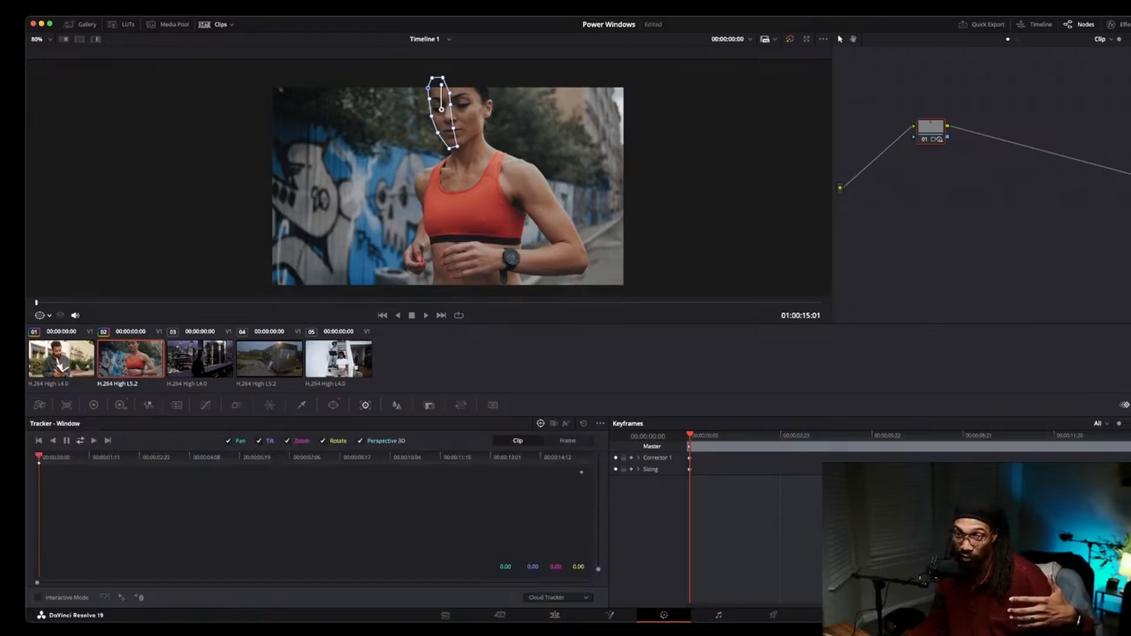
pyautogui.click(80, 440)
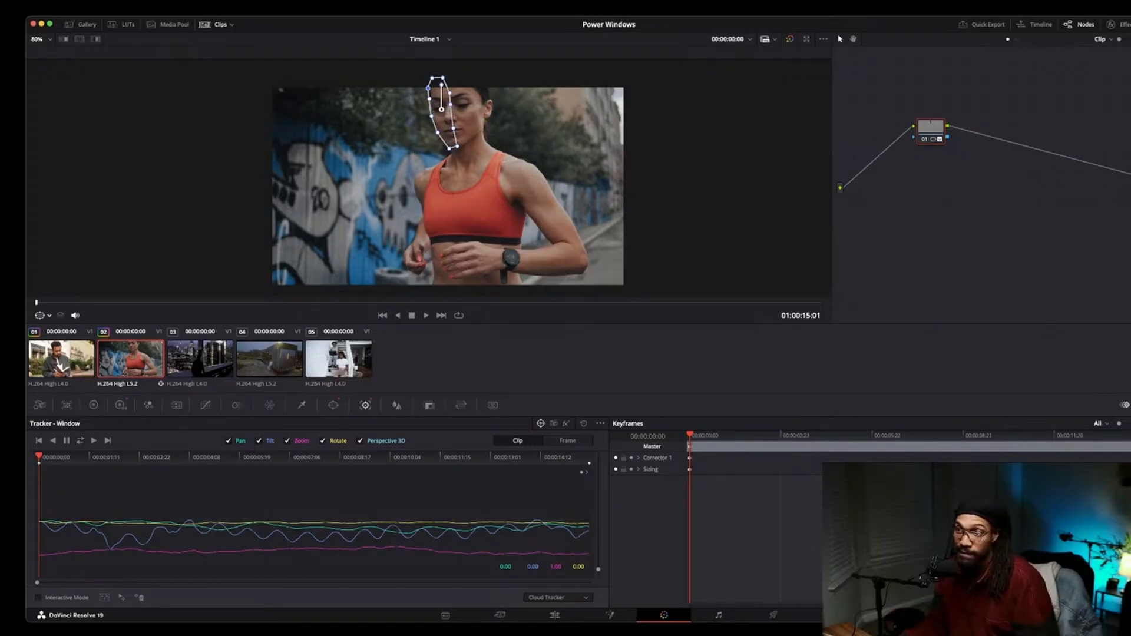
# Hide the window outline and review the tracked grade further into the clip.
pyautogui.hotkey('shift', '`')
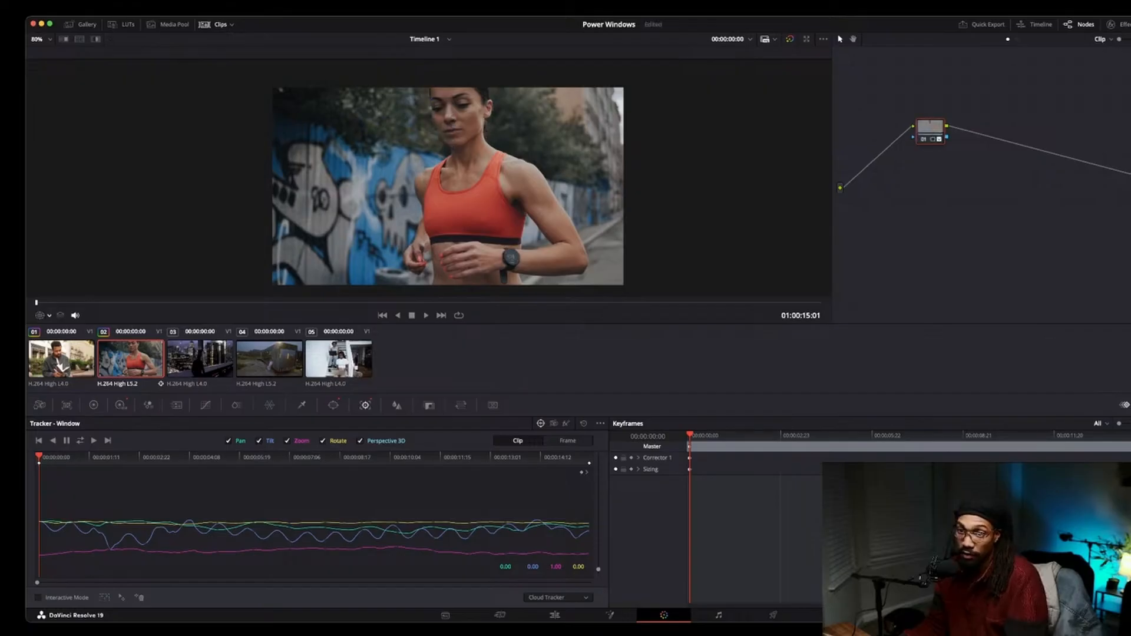
pyautogui.scroll(-3, 429, 178)
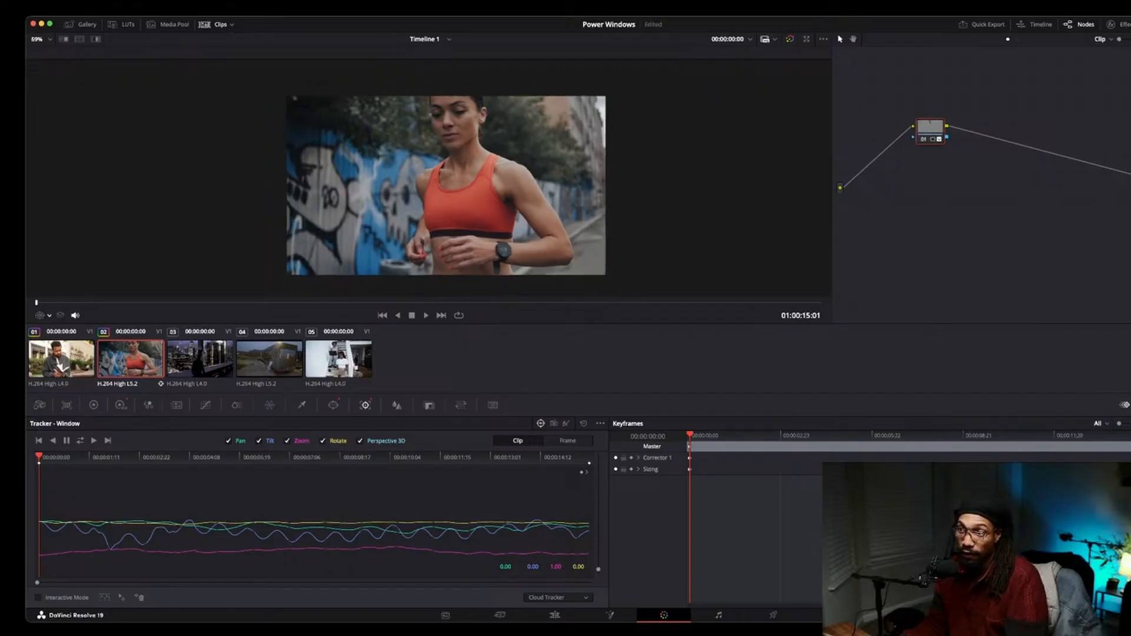
pyautogui.scroll(5, 429, 178)
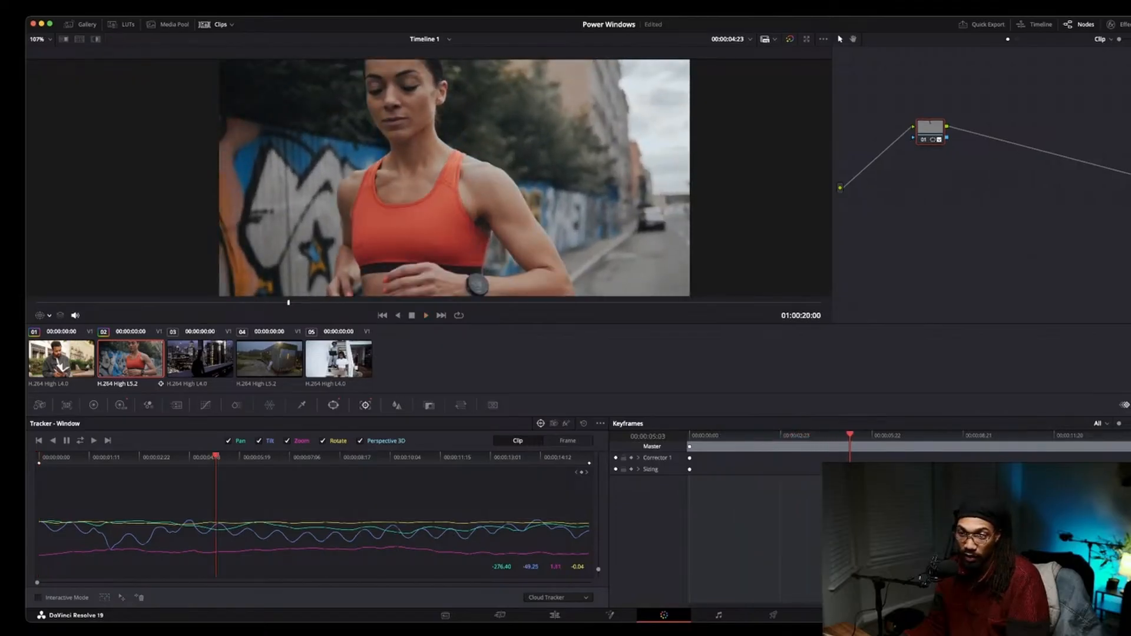
# Reopen the HDR color wheels and reset the contrast to 1.000.
pyautogui.click(120, 406)
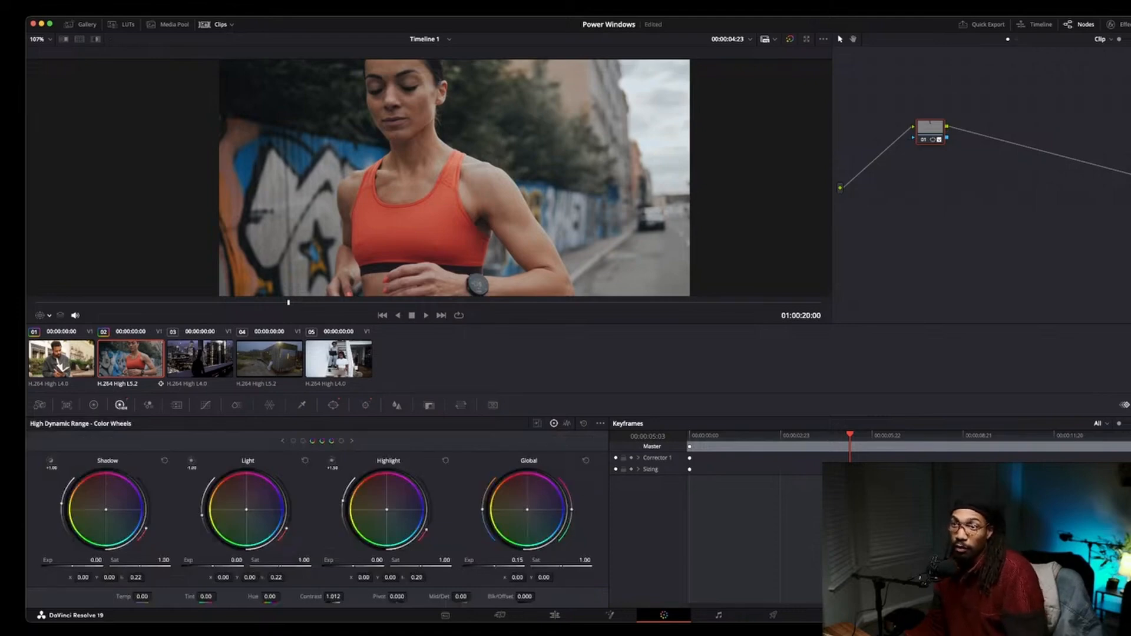
pyautogui.scroll(3, 430, 180)
pyautogui.scroll(-5, 431, 179)
pyautogui.moveTo(430, 179); pyautogui.dragTo(463, 185)
pyautogui.scroll(-1, 430, 180)
pyautogui.scroll(2, 430, 180)
pyautogui.moveTo(428, 148); pyautogui.dragTo(430, 170)
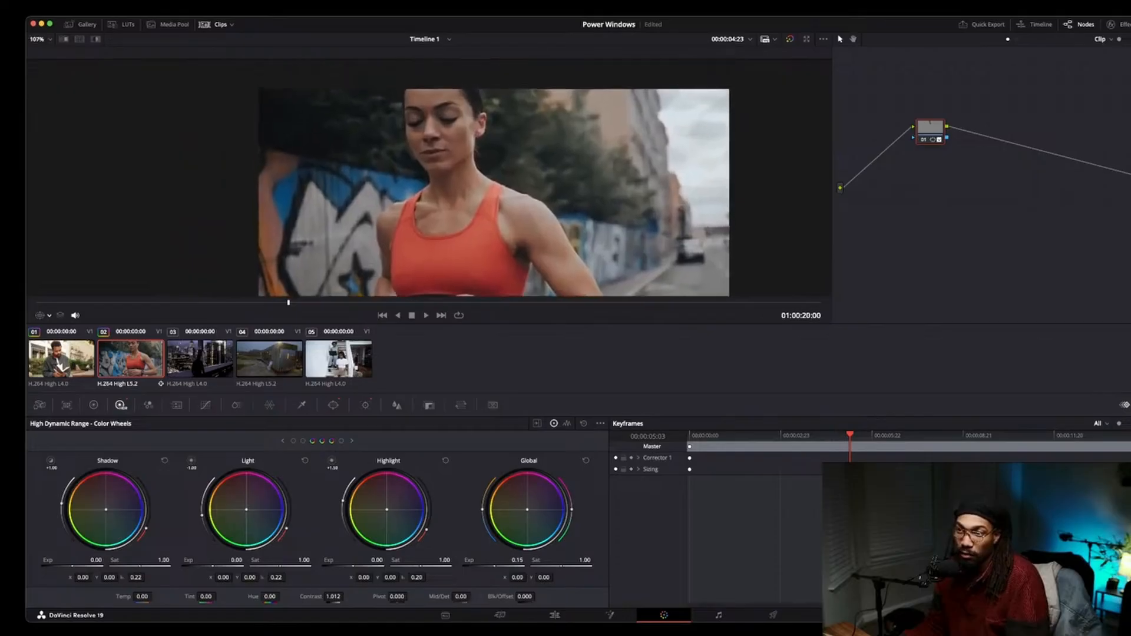
pyautogui.scroll(1, 430, 170)
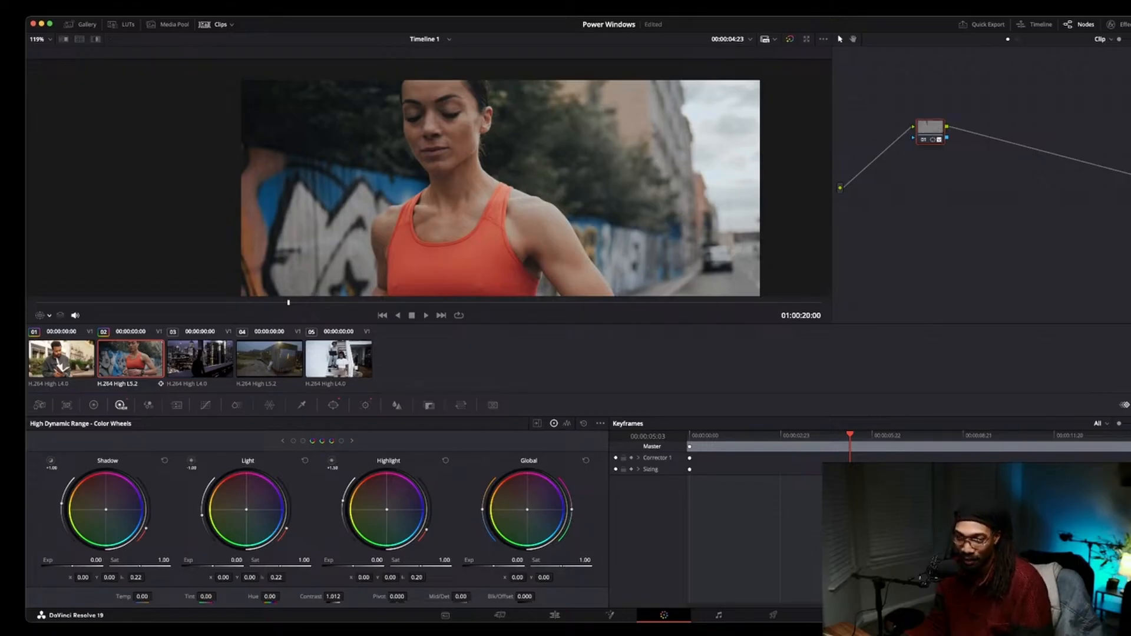
pyautogui.doubleClick(311, 597)
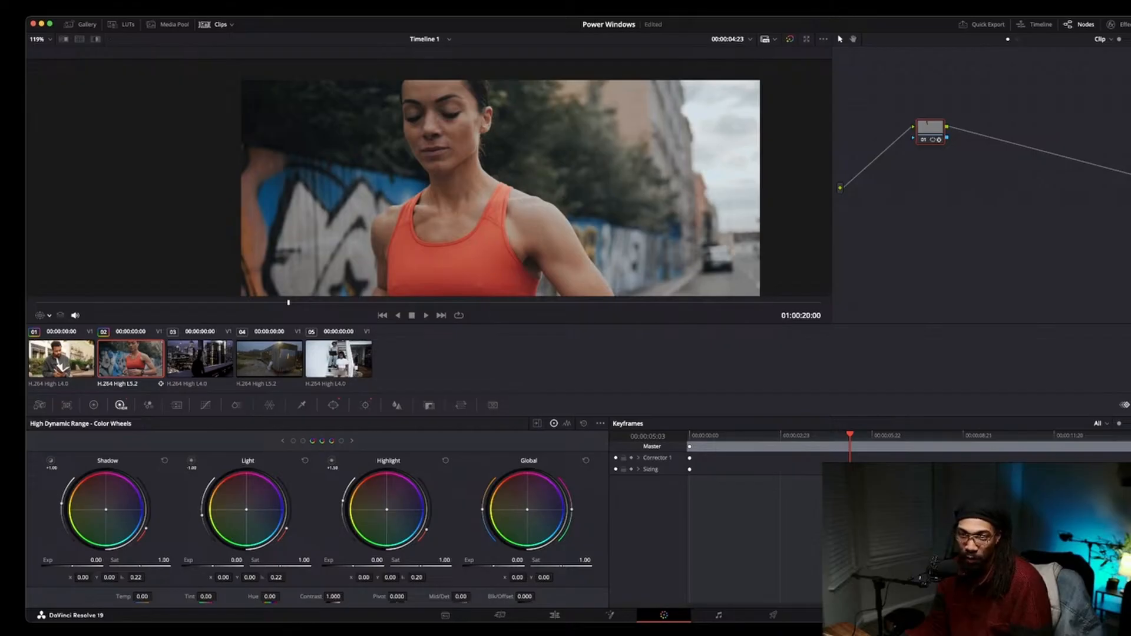
# Toggle the window outline on and off to compare the graded face.
pyautogui.click(40, 315)
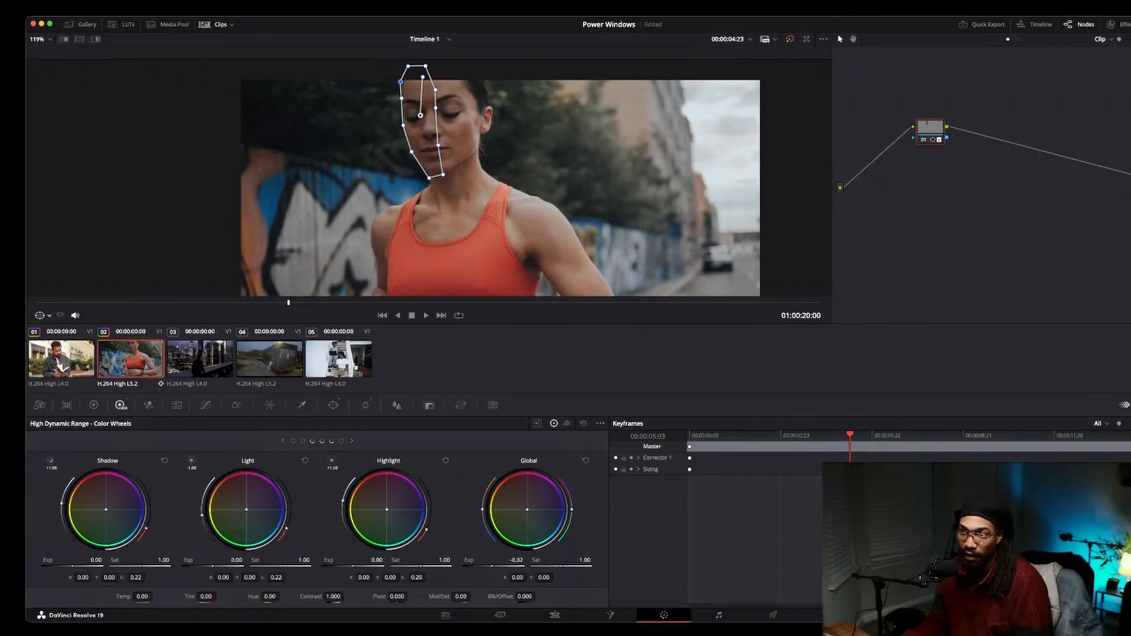
pyautogui.hotkey('shift', '`')
pyautogui.scroll(-2, 427, 178)
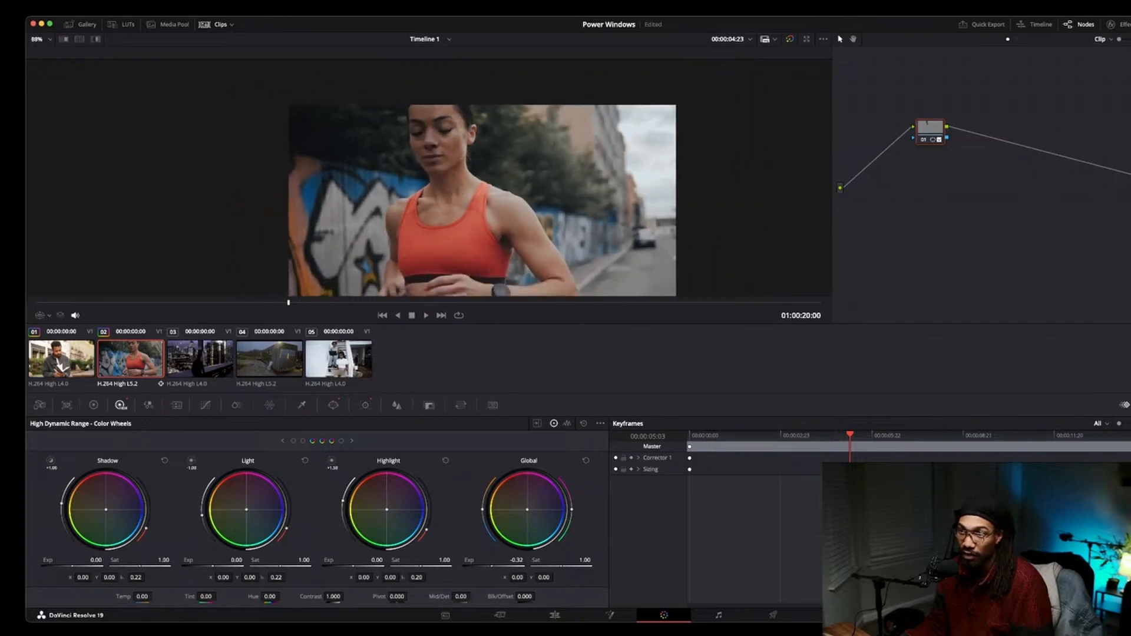
pyautogui.scroll(3, 426, 178)
pyautogui.scroll(-1, 431, 184)
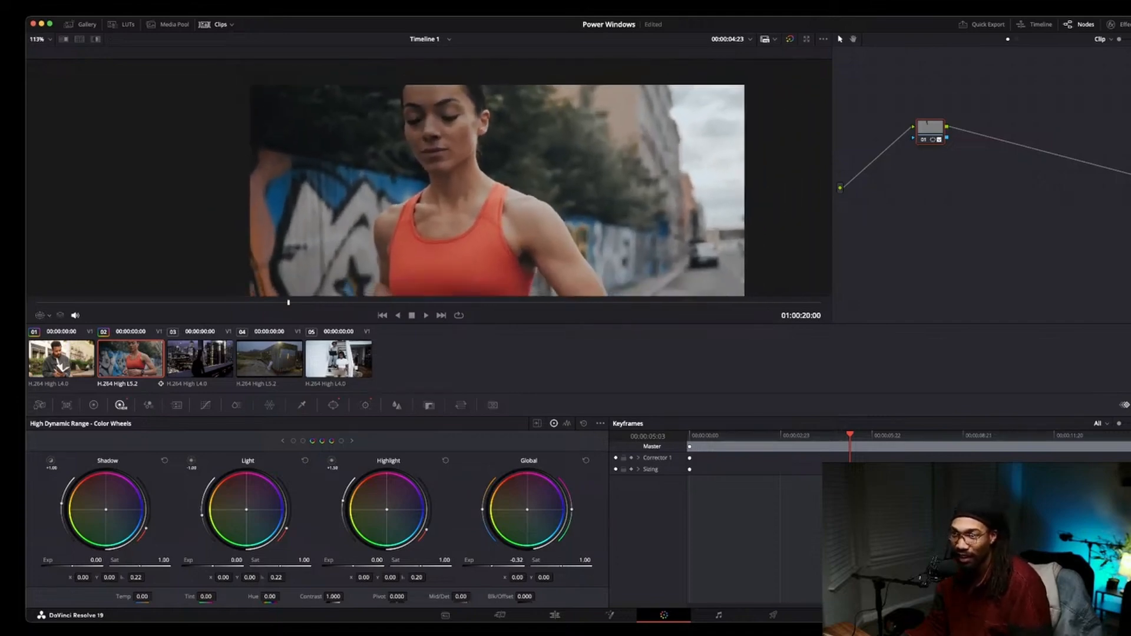
# Play the graded clip from its start, toggling the window outline, to review the face relight.
pyautogui.scroll(-2, 432, 184)
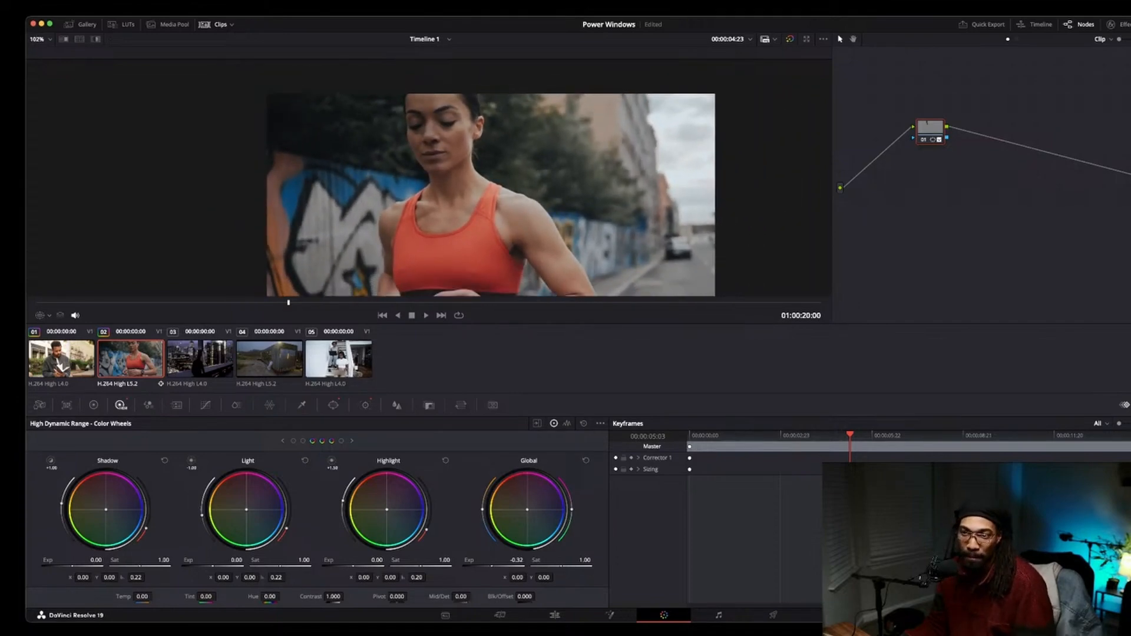
pyautogui.press('Home')
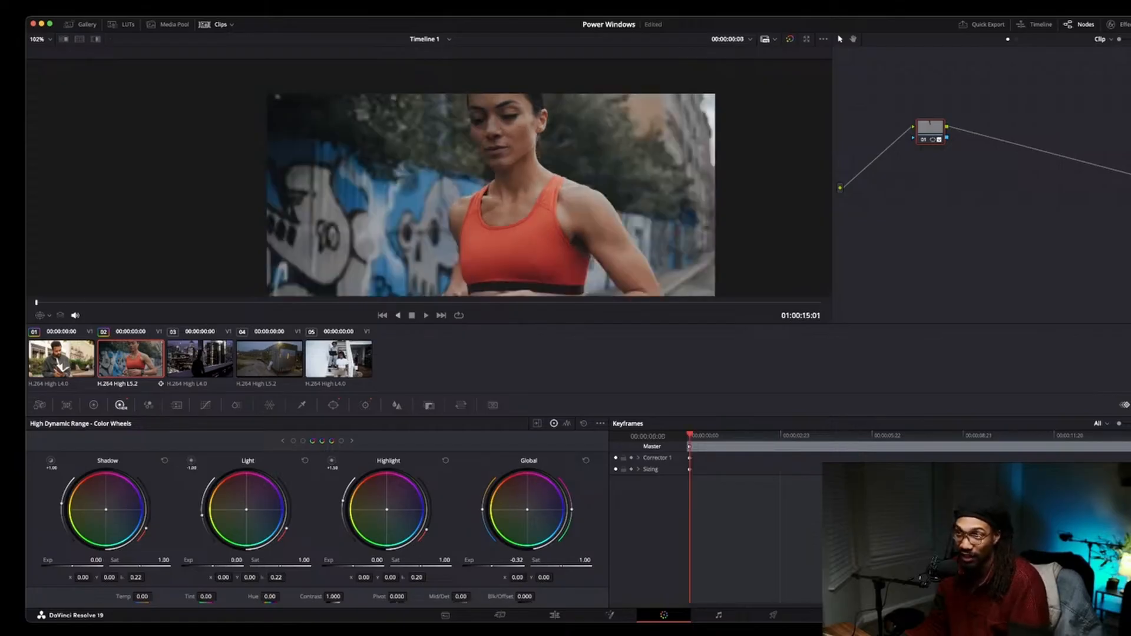
pyautogui.press('space')
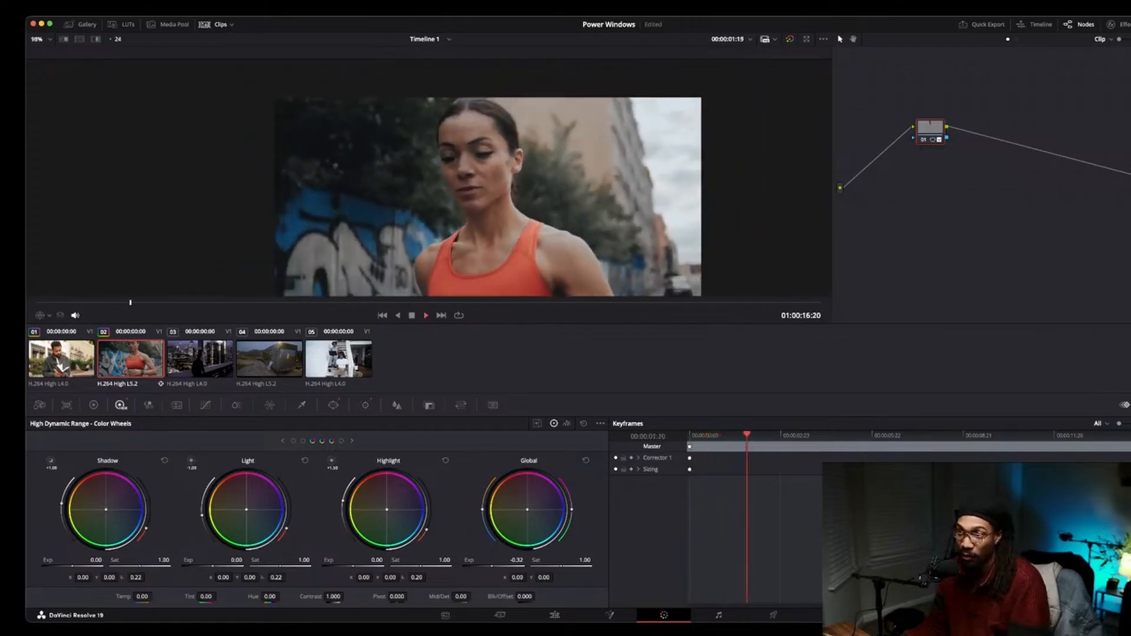
pyautogui.scroll(-1, 482, 187)
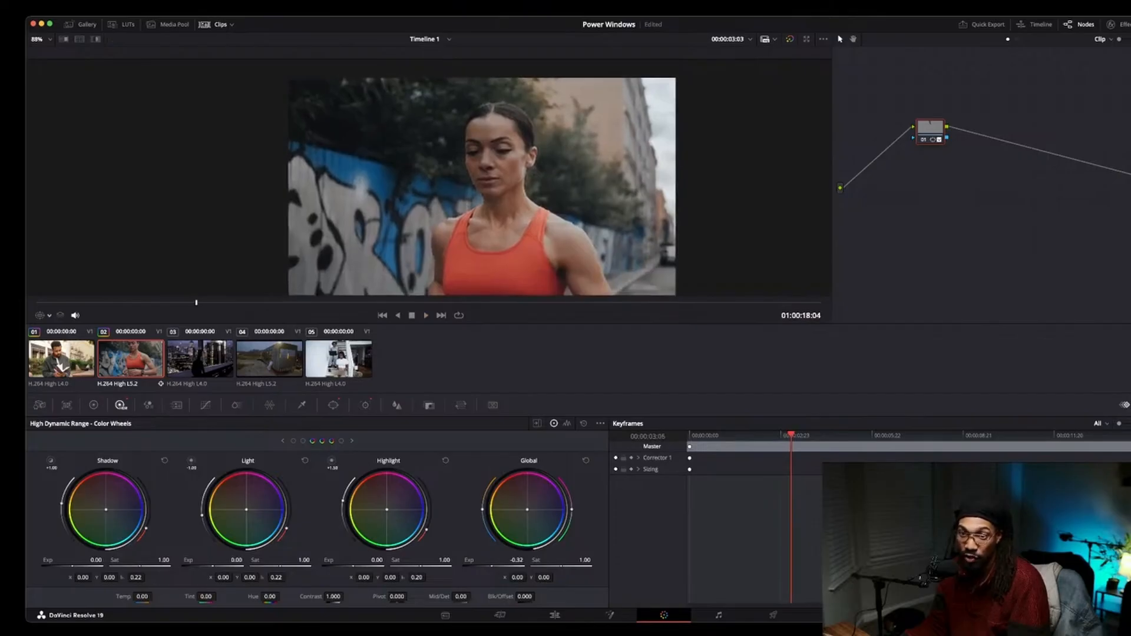
pyautogui.hotkey('shift', '`')
pyautogui.press('space')
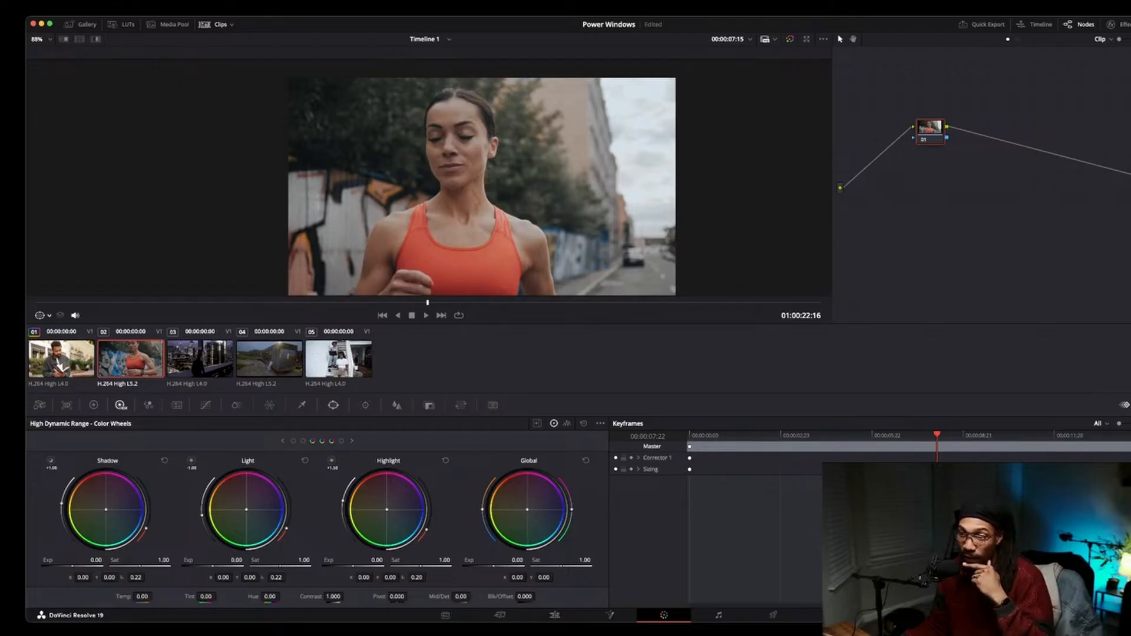
# Add a circle window on the woman's face and shape it into a tall, soft ellipse rotated about -7 degrees.
pyautogui.click(334, 406)
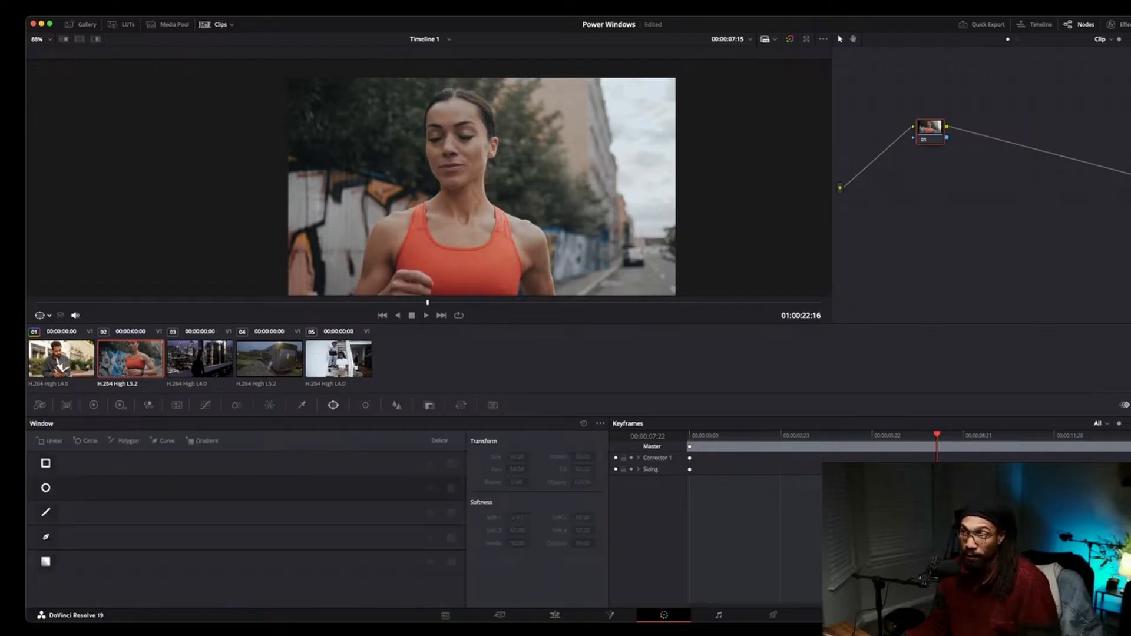
pyautogui.click(46, 488)
pyautogui.moveTo(482, 187); pyautogui.dragTo(461, 149)
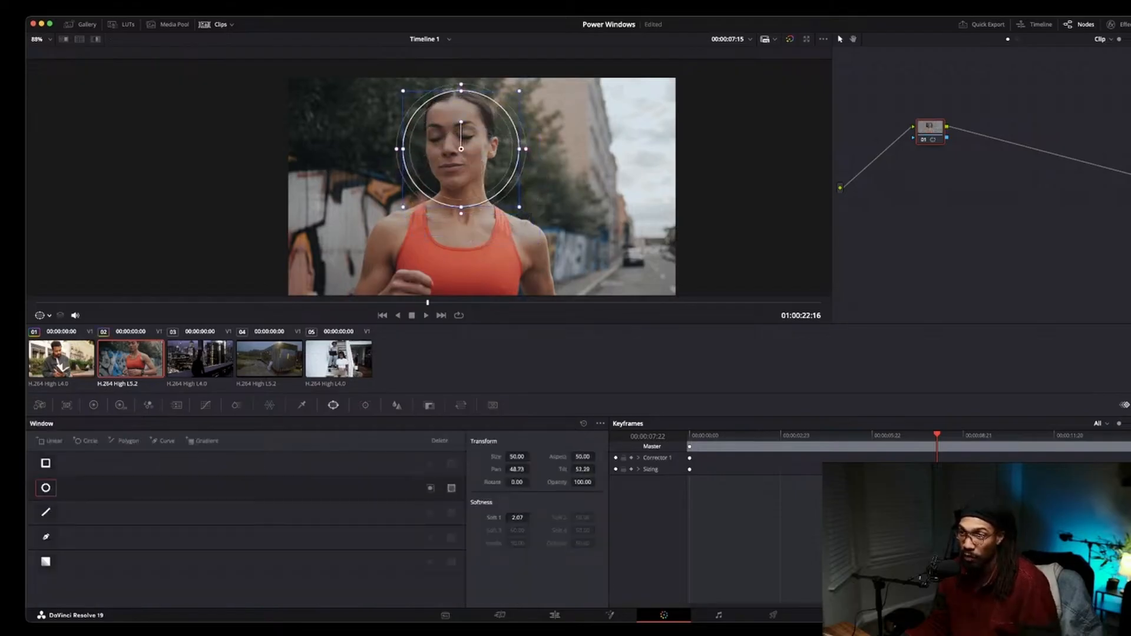
pyautogui.moveTo(460, 207); pyautogui.dragTo(461, 290)
pyautogui.moveTo(461, 148); pyautogui.dragTo(516, 217)
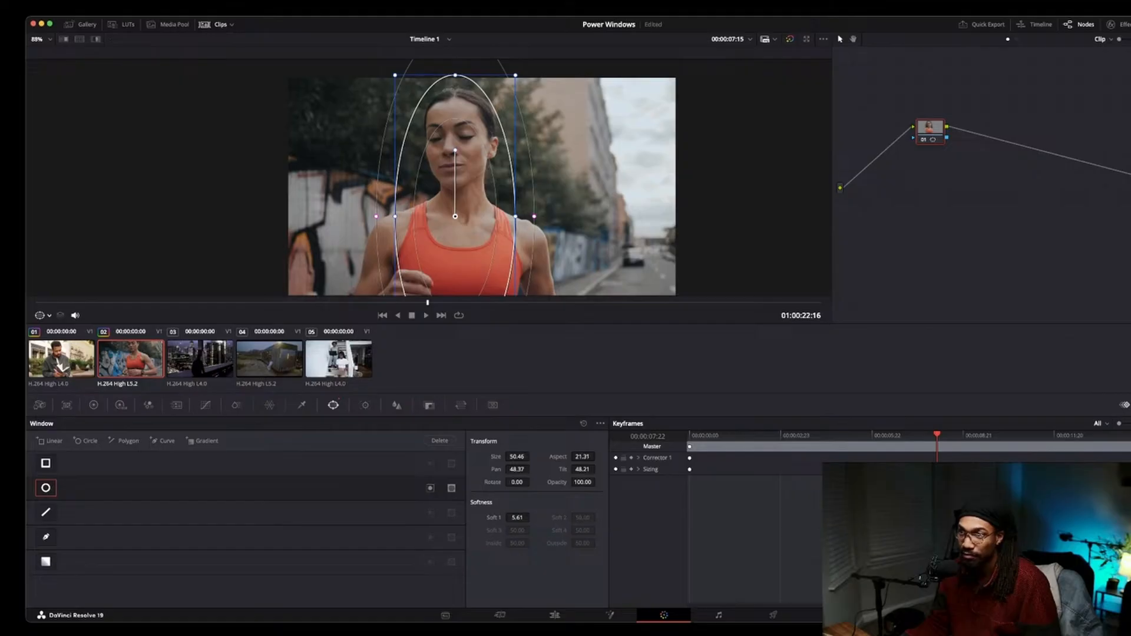
pyautogui.moveTo(455, 150); pyautogui.dragTo(447, 152)
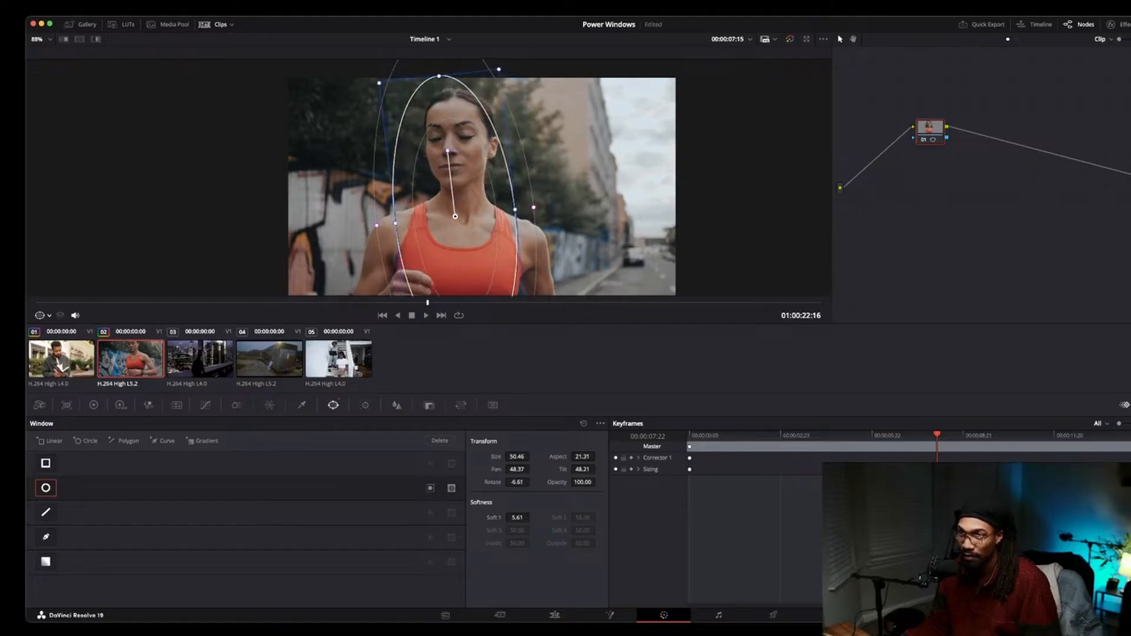
pyautogui.moveTo(455, 216); pyautogui.dragTo(458, 215)
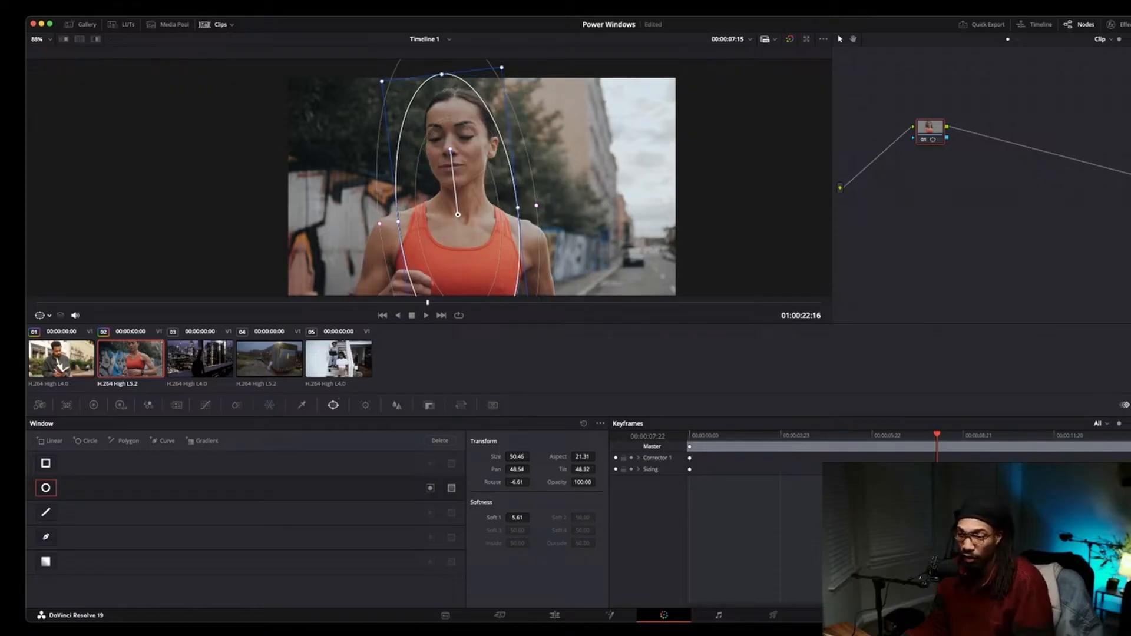
# Invert the window and lower the Global exposure to -0.61 to darken everything around her.
pyautogui.click(430, 488)
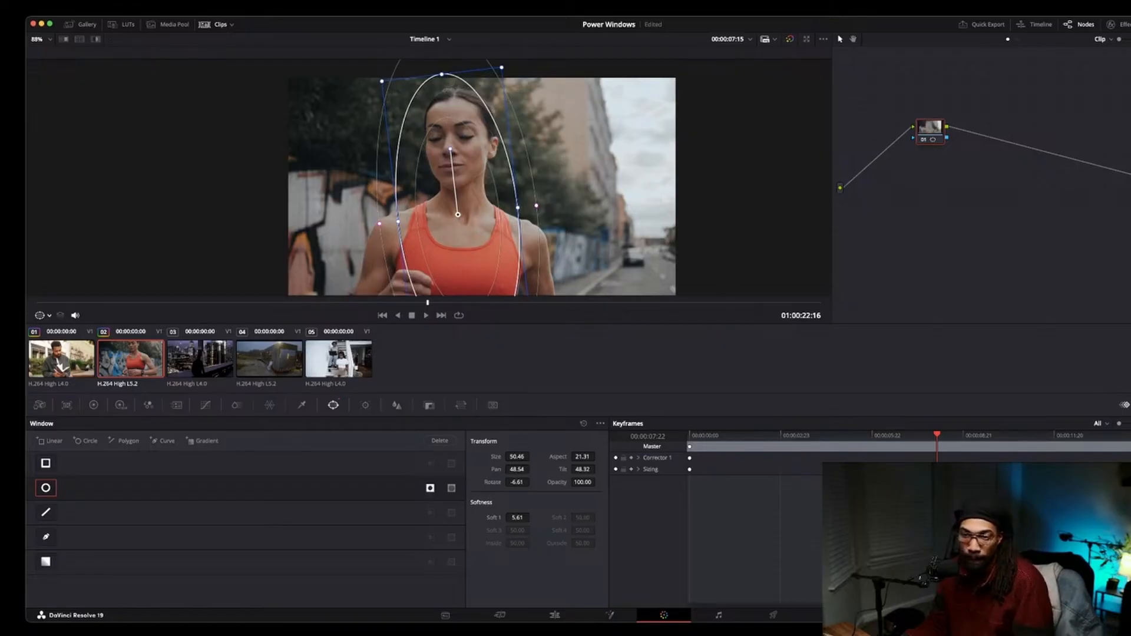
pyautogui.click(121, 405)
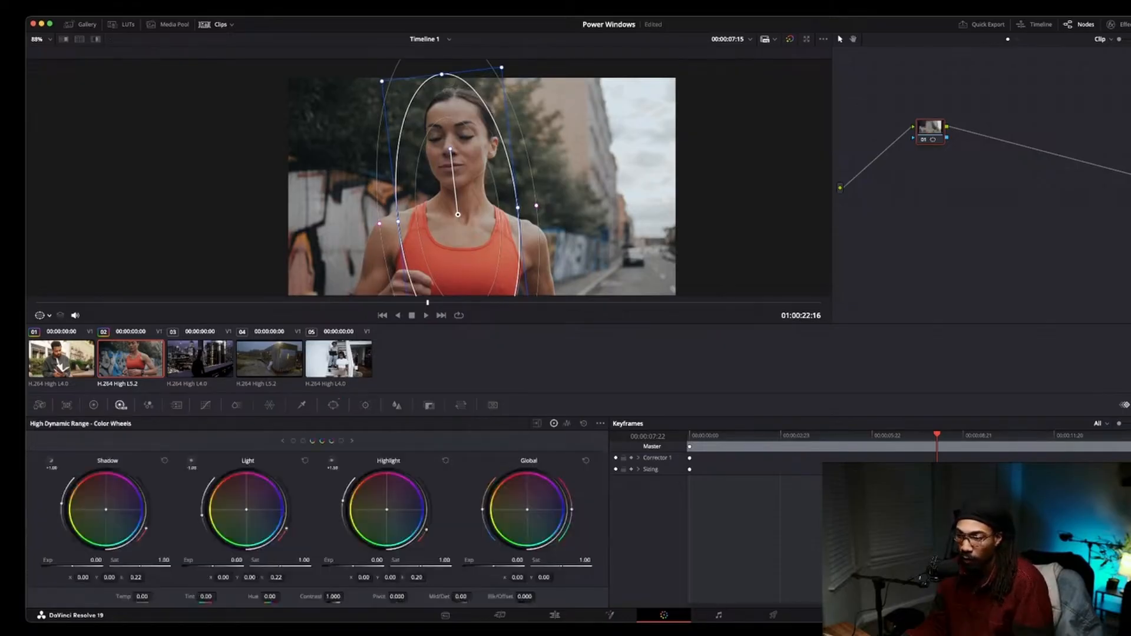
pyautogui.moveTo(516, 559); pyautogui.dragTo(490, 559)
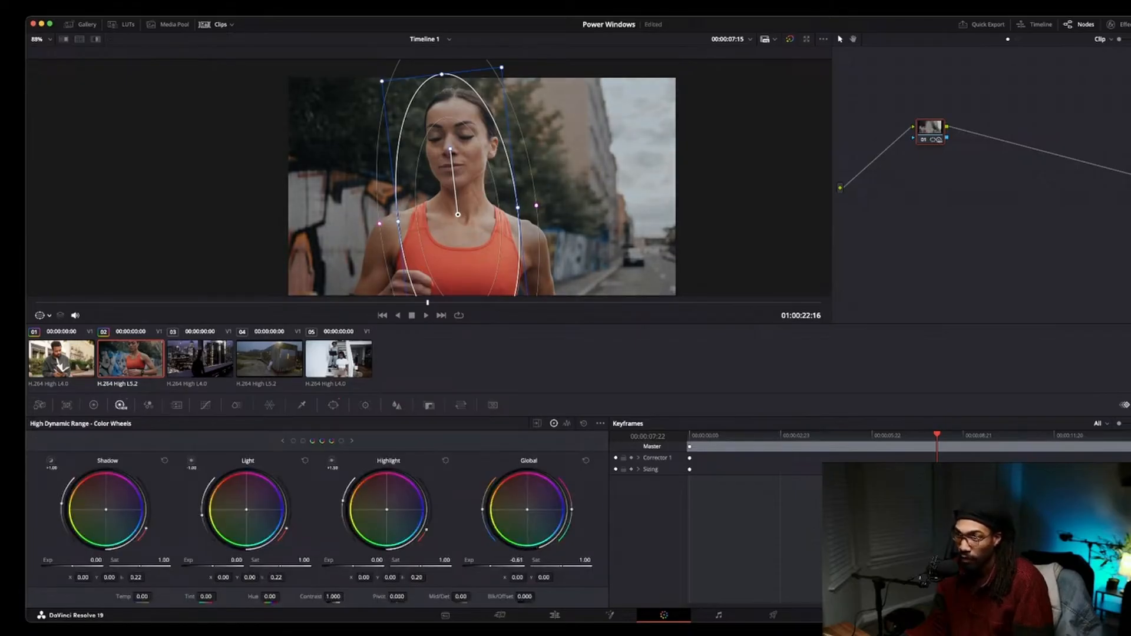
# Widen and reposition the ellipse window to cover her face at the clip start and around 6:23.
pyautogui.moveTo(518, 207); pyautogui.dragTo(572, 201)
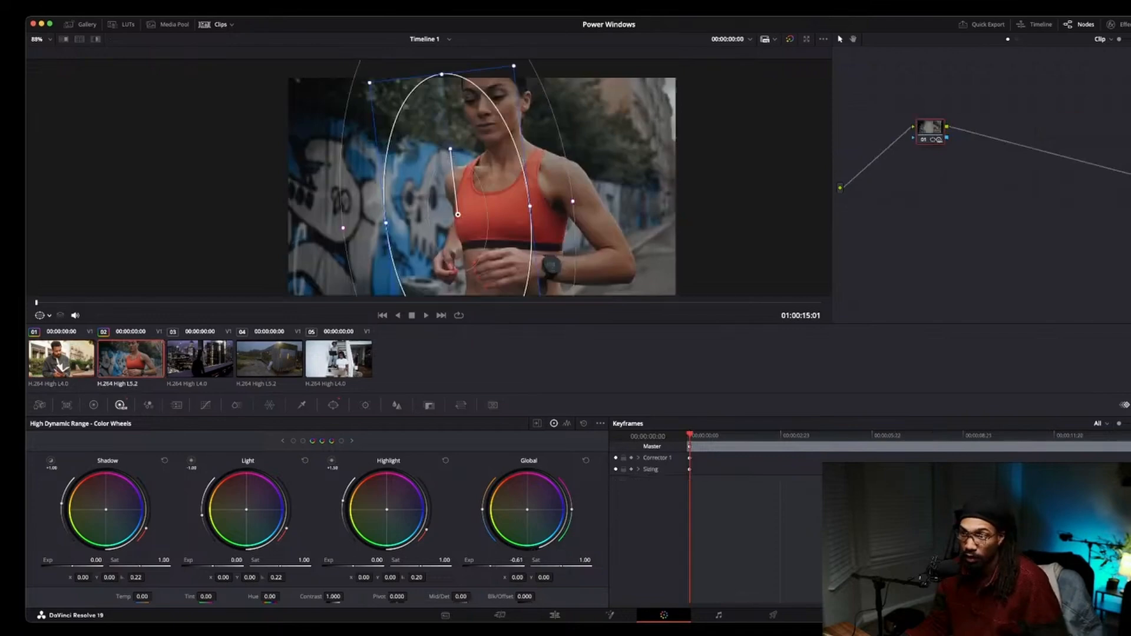
pyautogui.moveTo(458, 215); pyautogui.dragTo(498, 168)
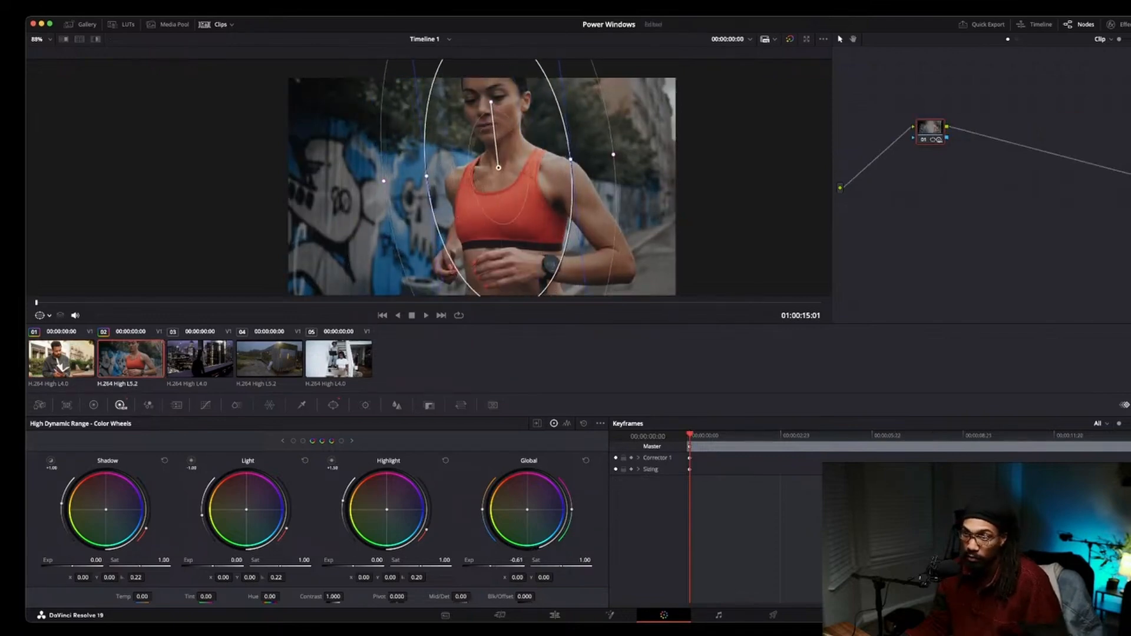
pyautogui.press('space')
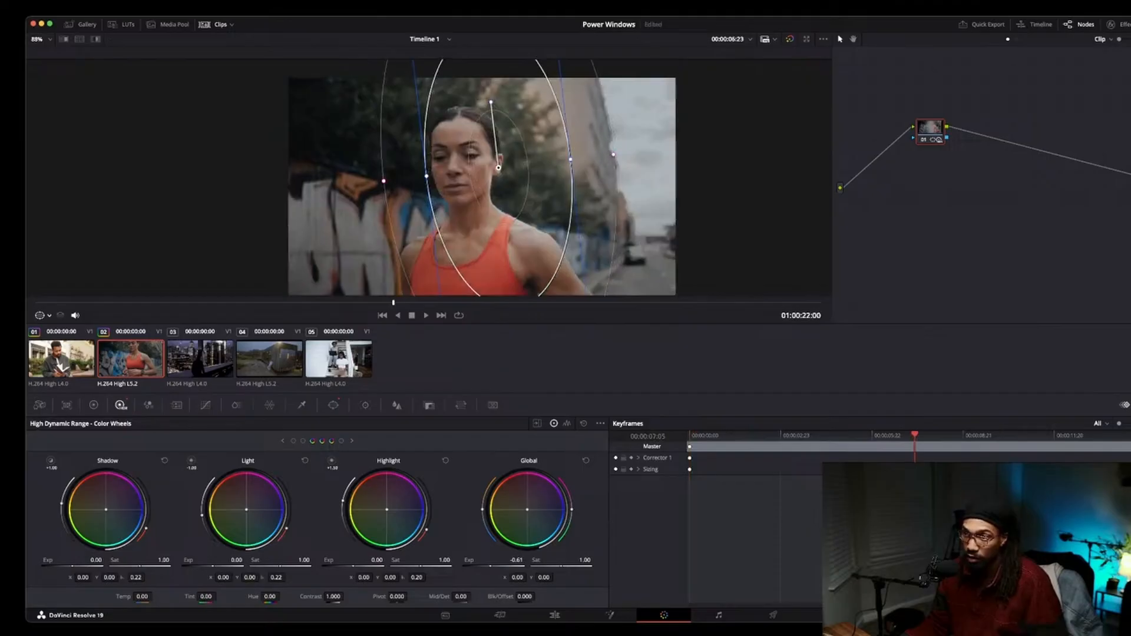
pyautogui.moveTo(499, 167); pyautogui.dragTo(469, 226)
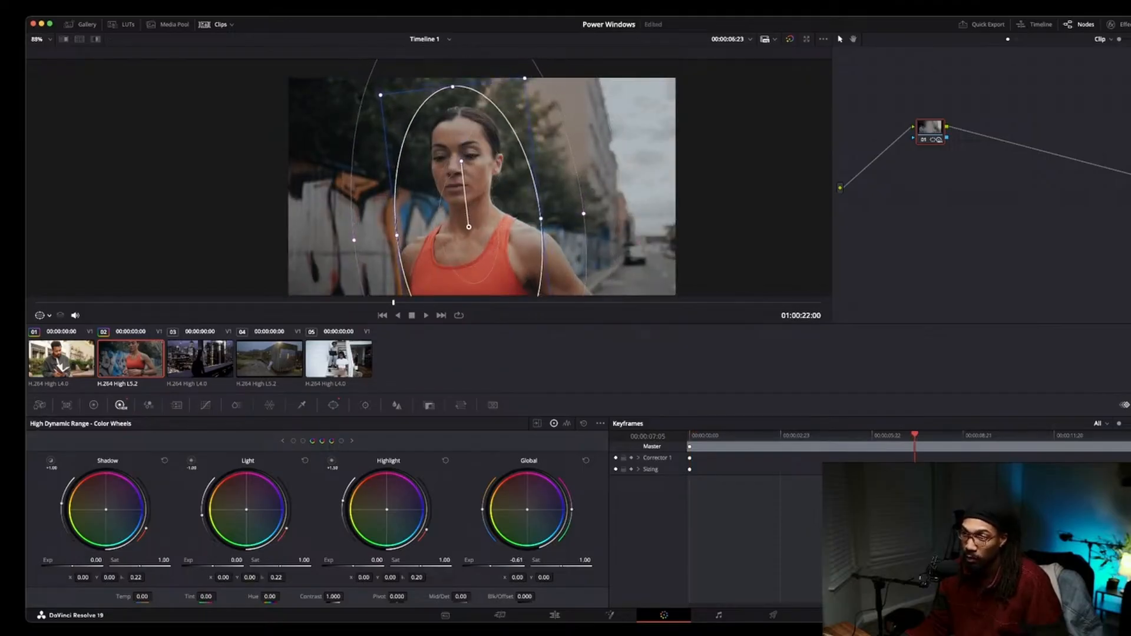
pyautogui.moveTo(541, 219); pyautogui.dragTo(471, 232)
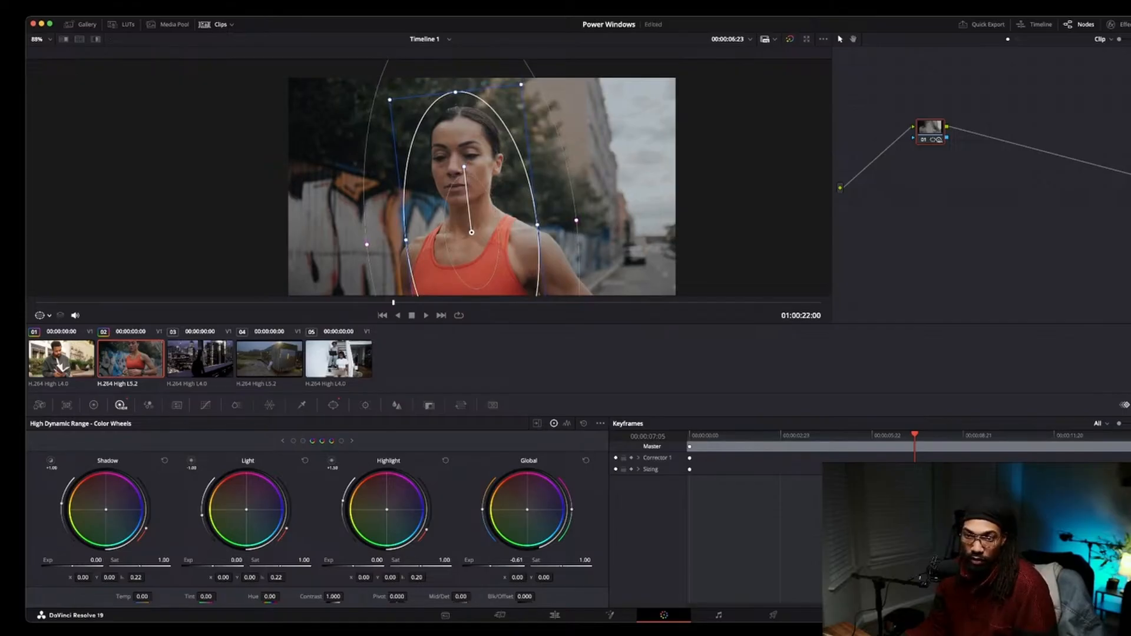
# Hide the outline and toggle the node's bypass to compare the darkened surroundings before and after.
pyautogui.hotkey('shift', '`')
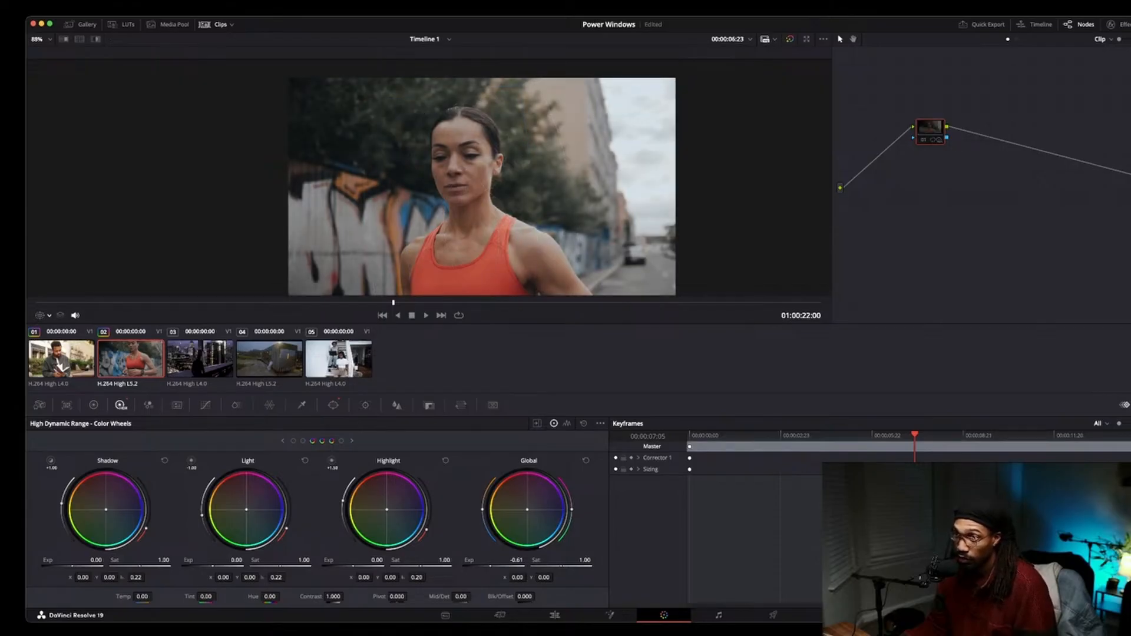
pyautogui.press('super+d')
pyautogui.press('super+d')
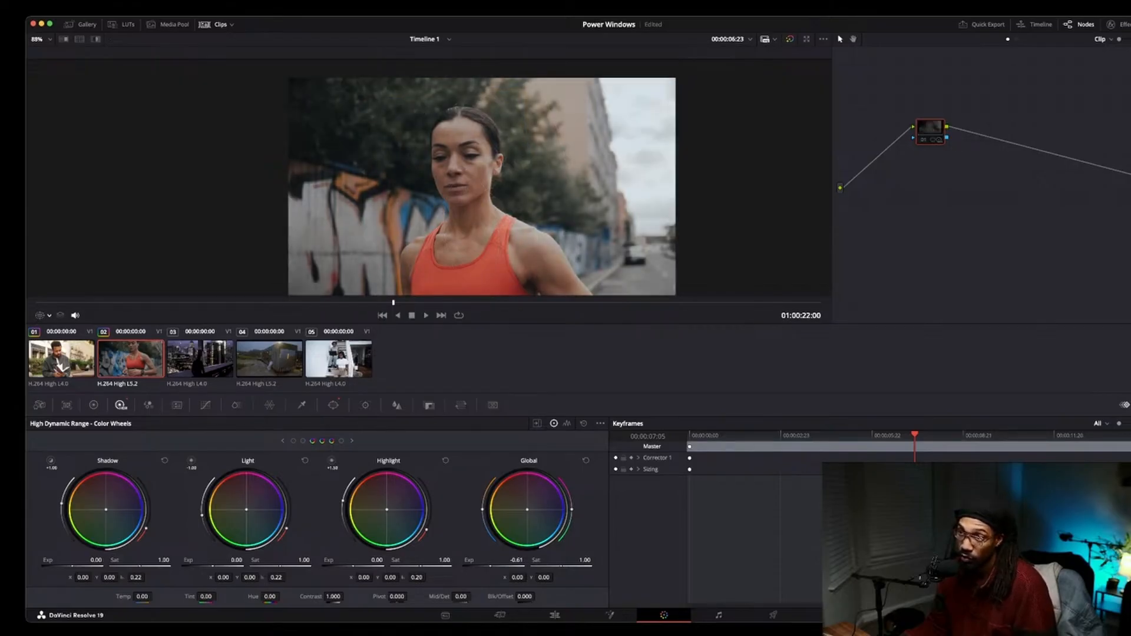
pyautogui.press('super+d')
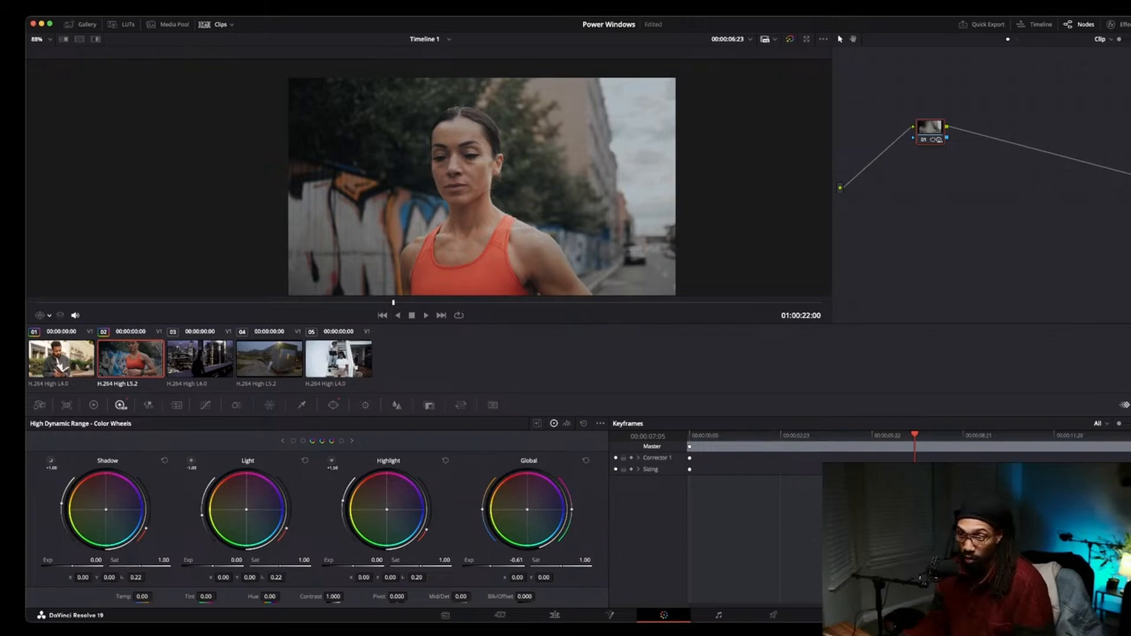
pyautogui.hotkey('shift', '`')
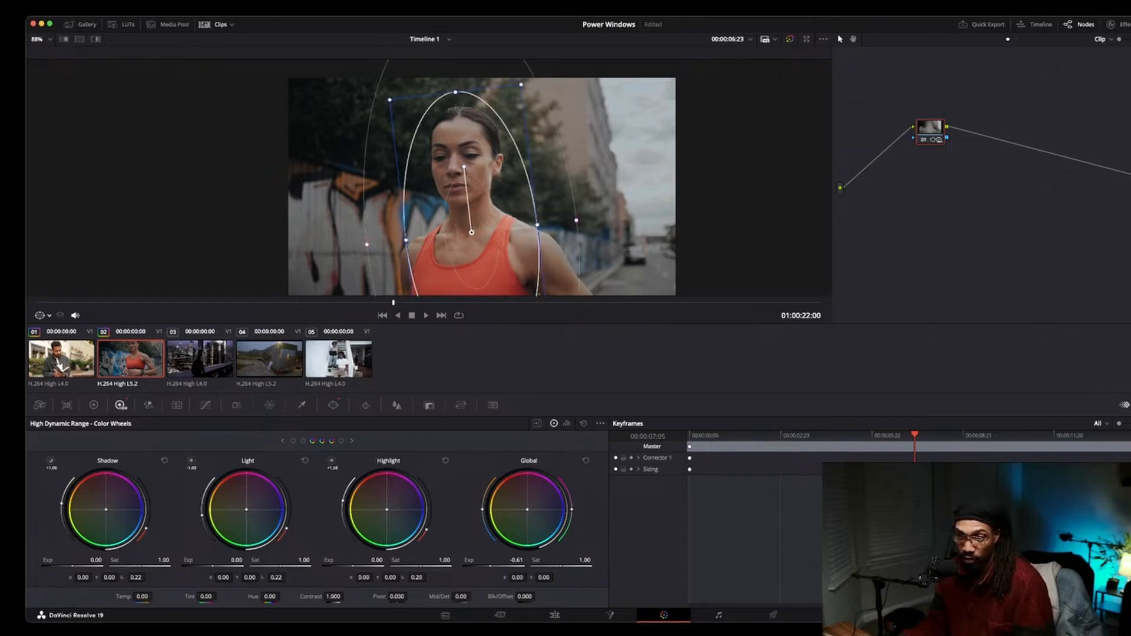
# Track the ellipse window forward through the clip and play the result back with the outline hidden.
pyautogui.click(365, 406)
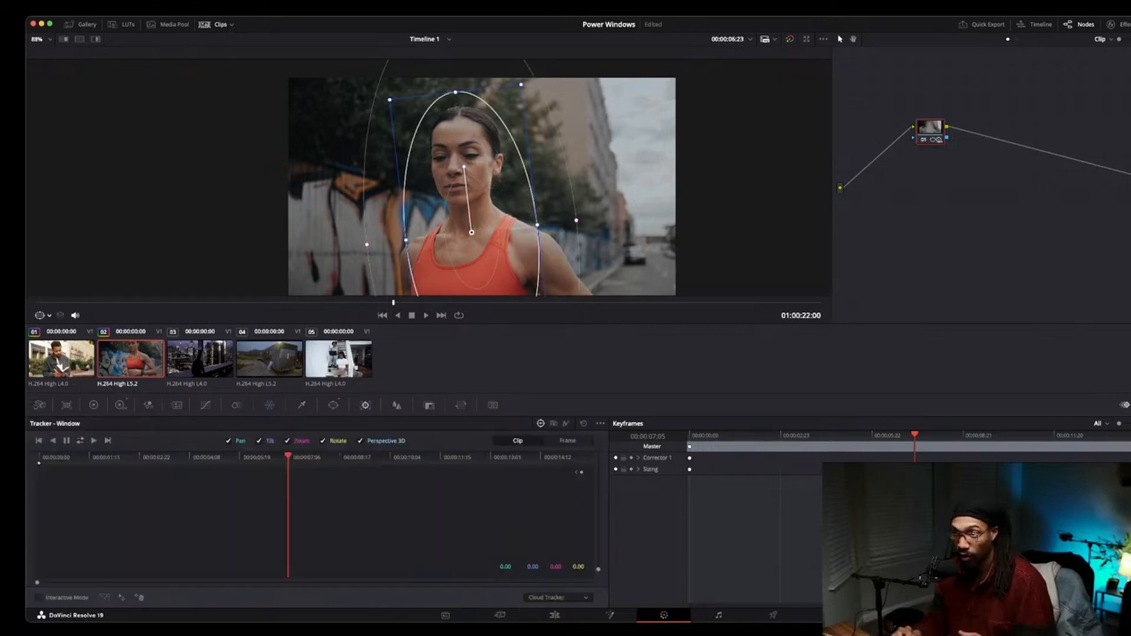
pyautogui.click(80, 441)
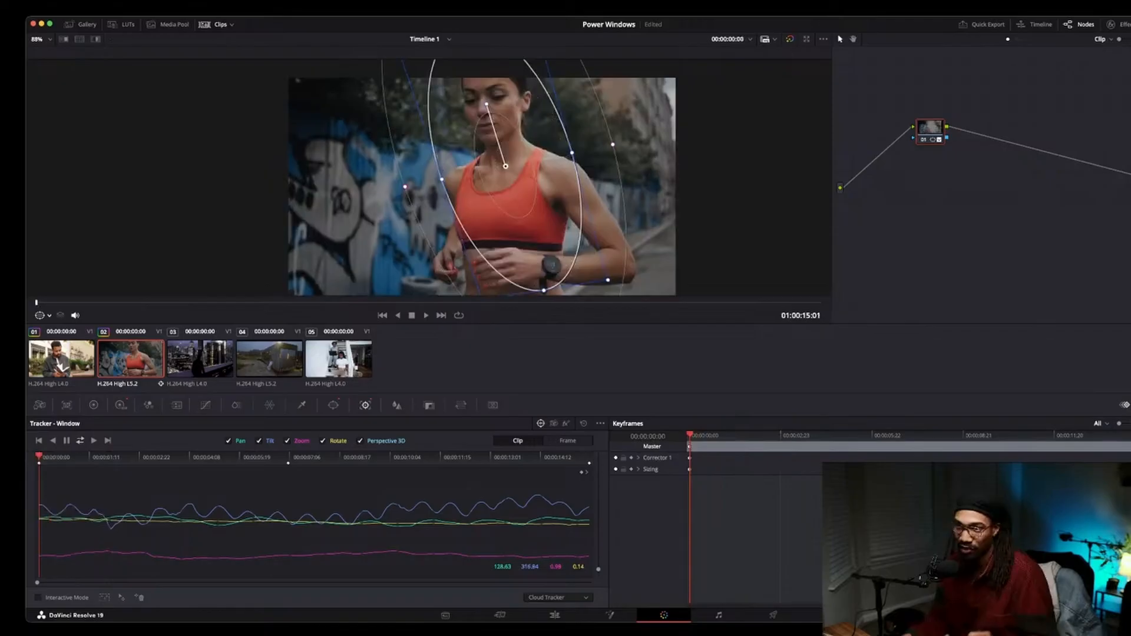
pyautogui.press('space')
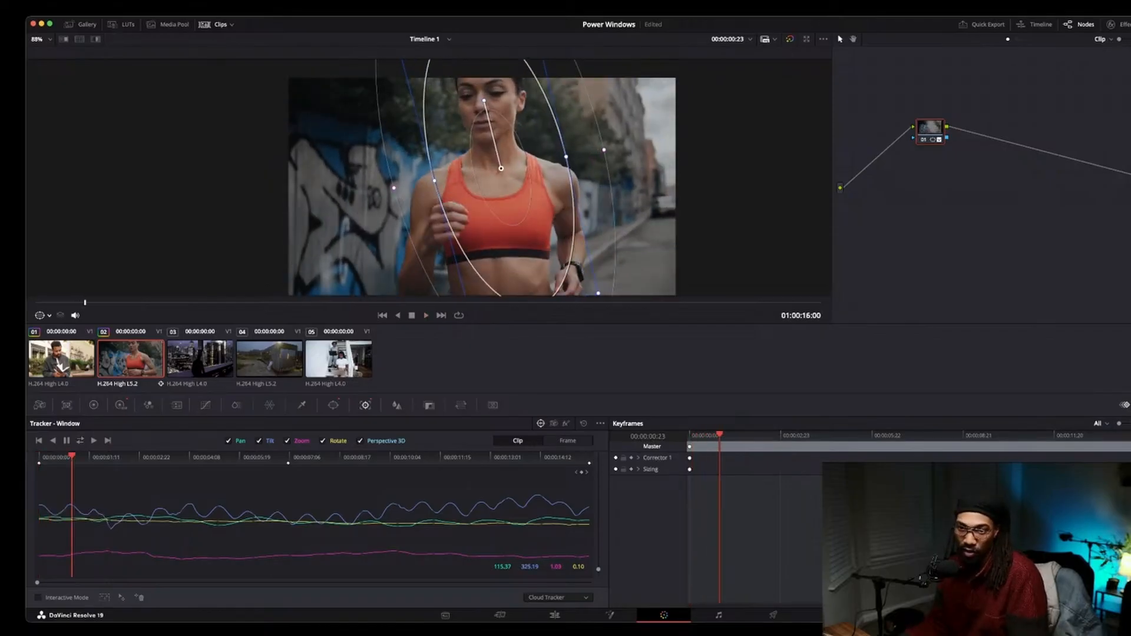
pyautogui.hotkey('shift', '`')
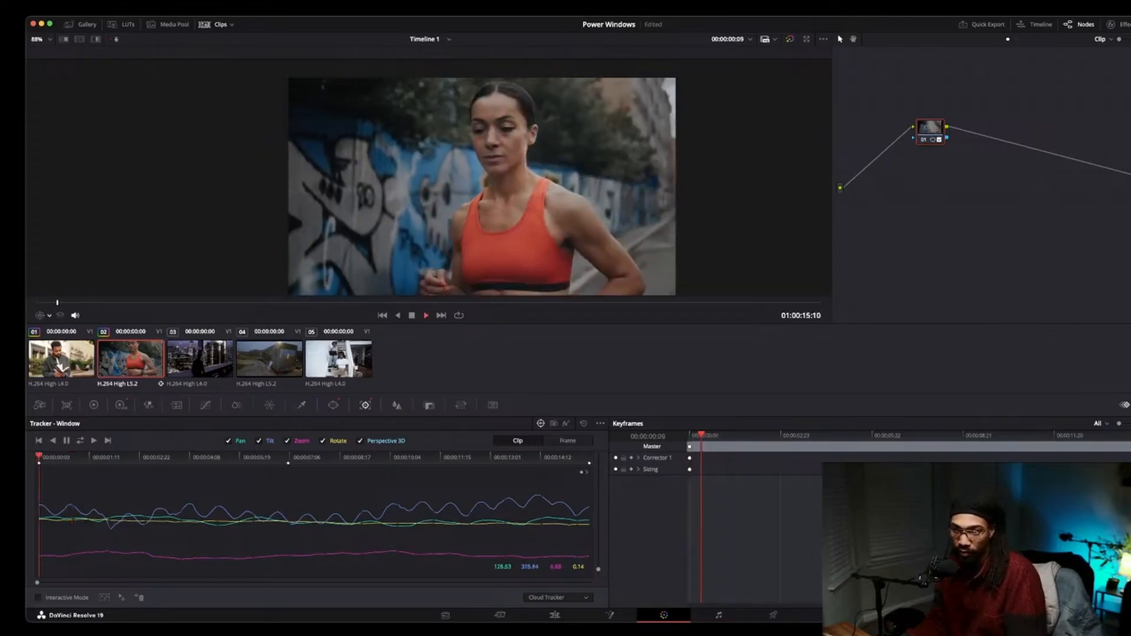
pyautogui.press('space')
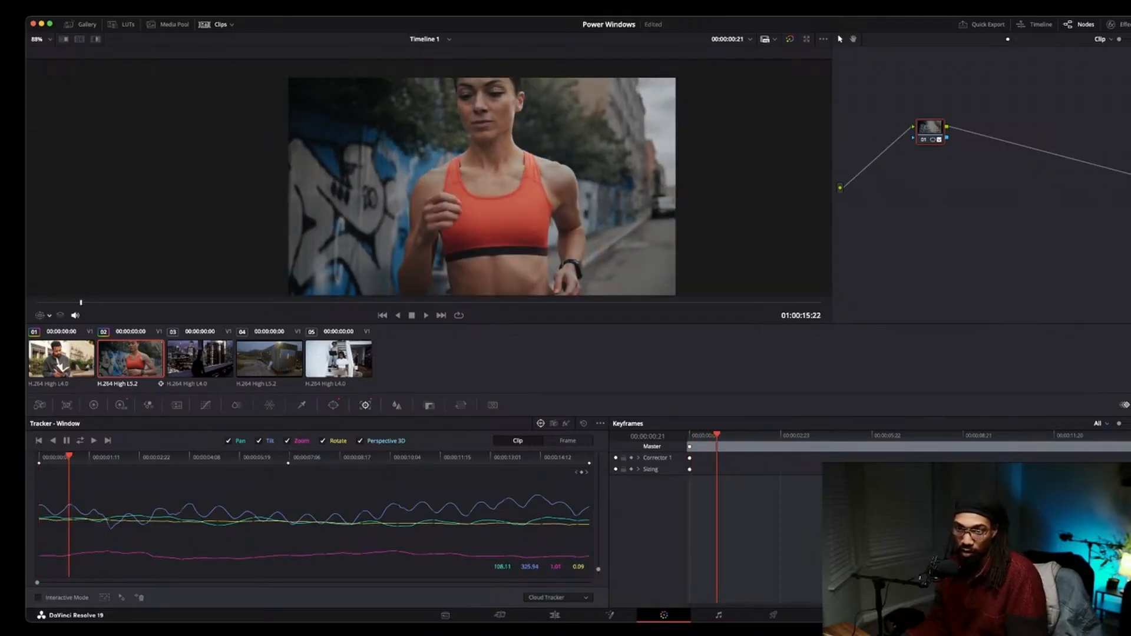
pyautogui.press('space')
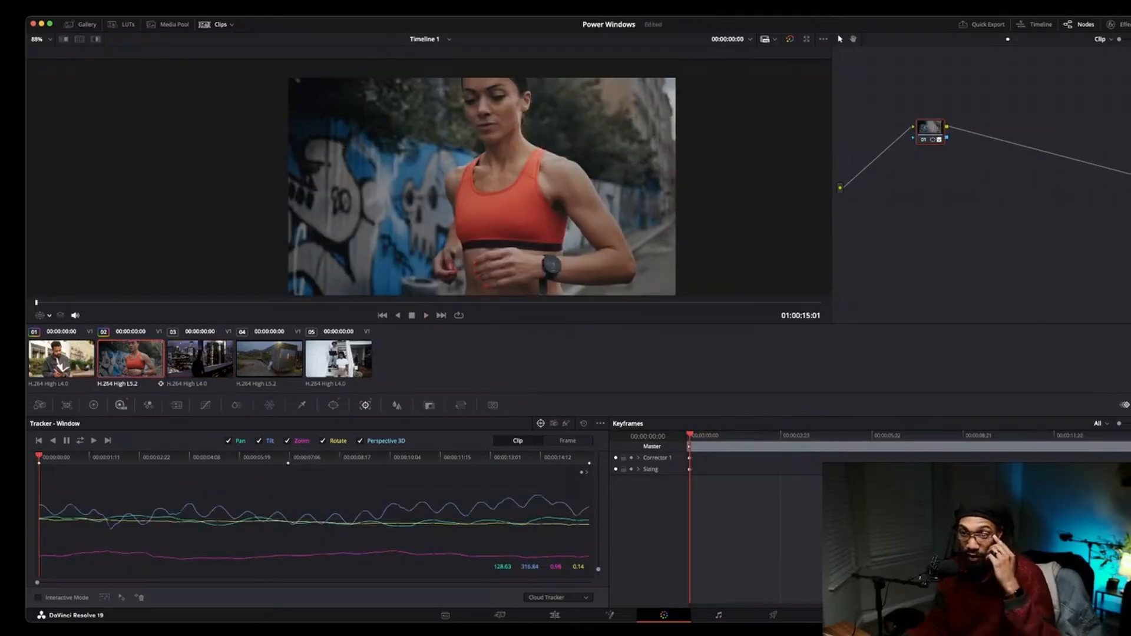
# Open the Blur controls and set the blur radius to 1.06 and the H/V ratio to 0.64.
pyautogui.click(121, 405)
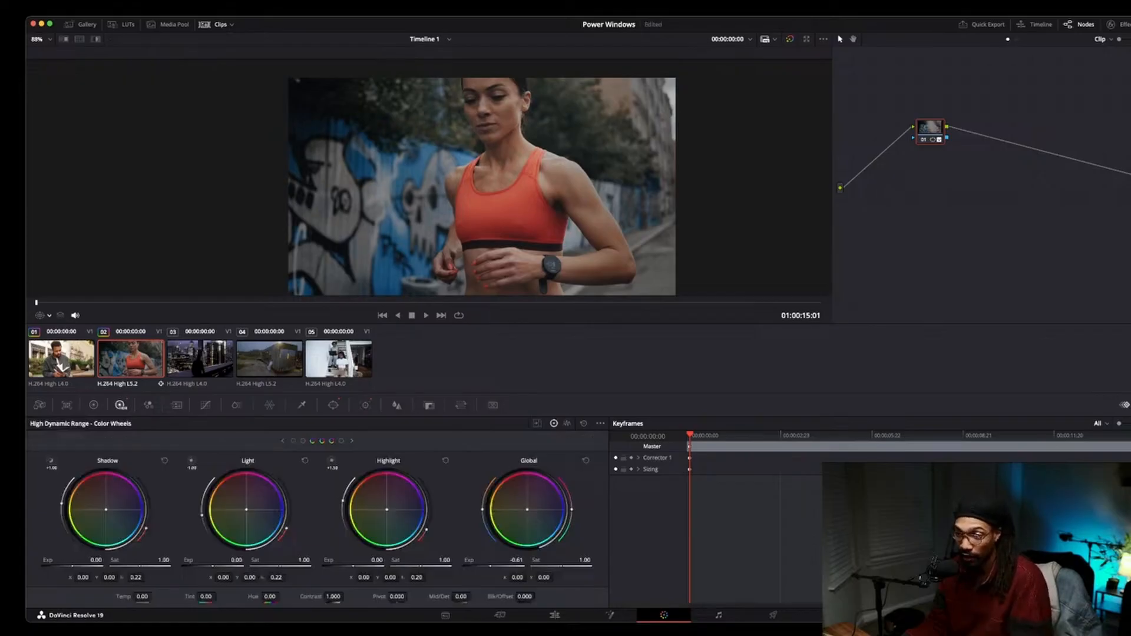
pyautogui.click(396, 405)
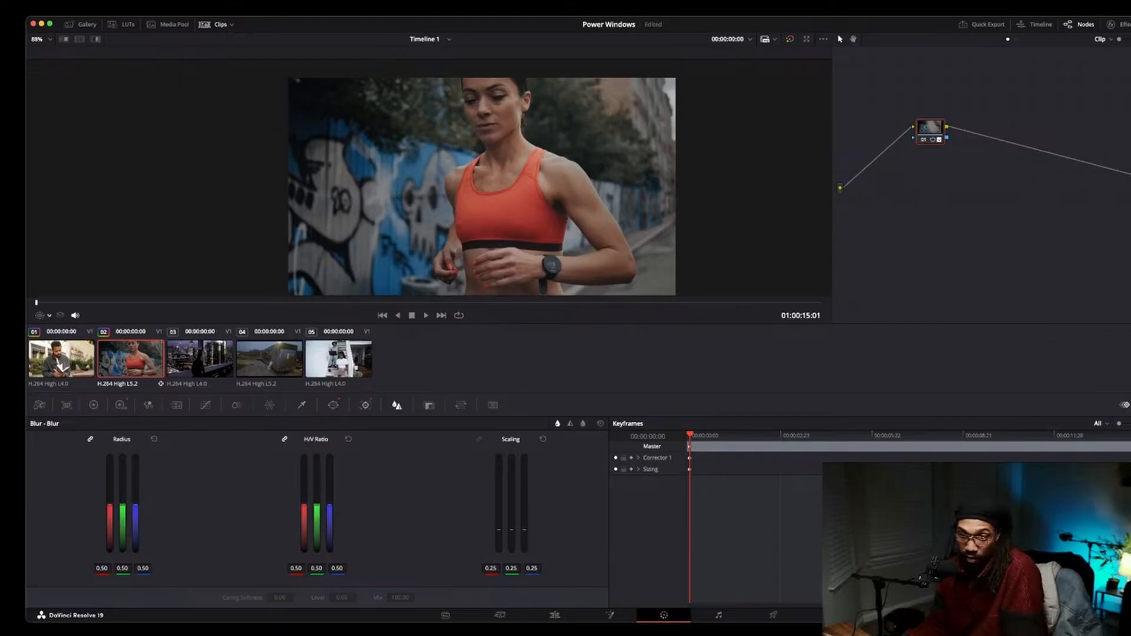
pyautogui.click(333, 405)
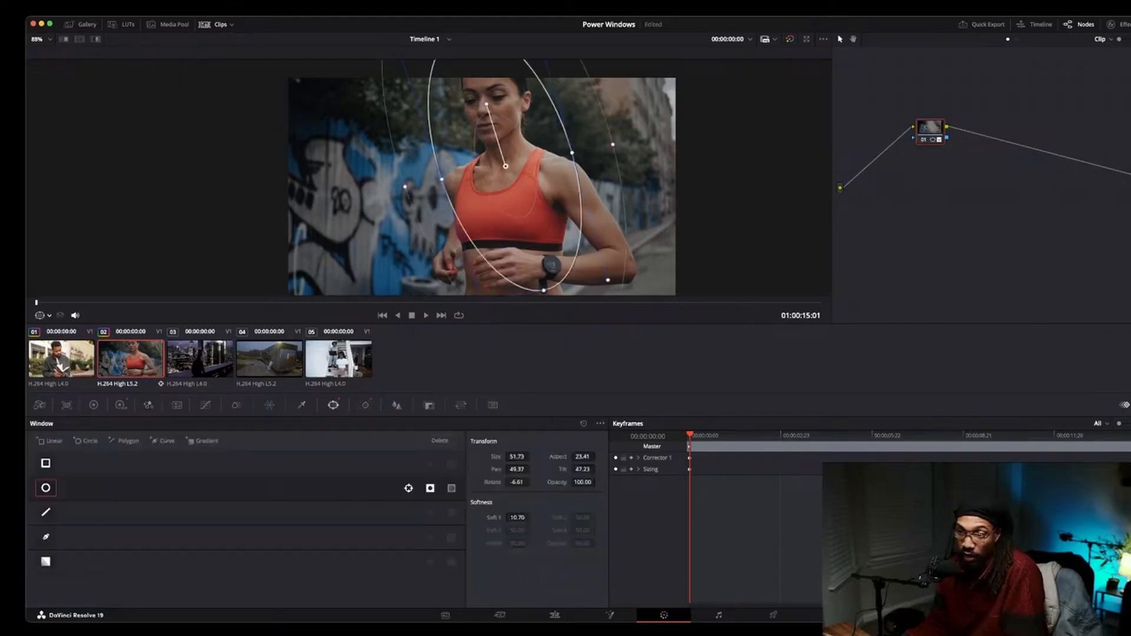
pyautogui.click(365, 406)
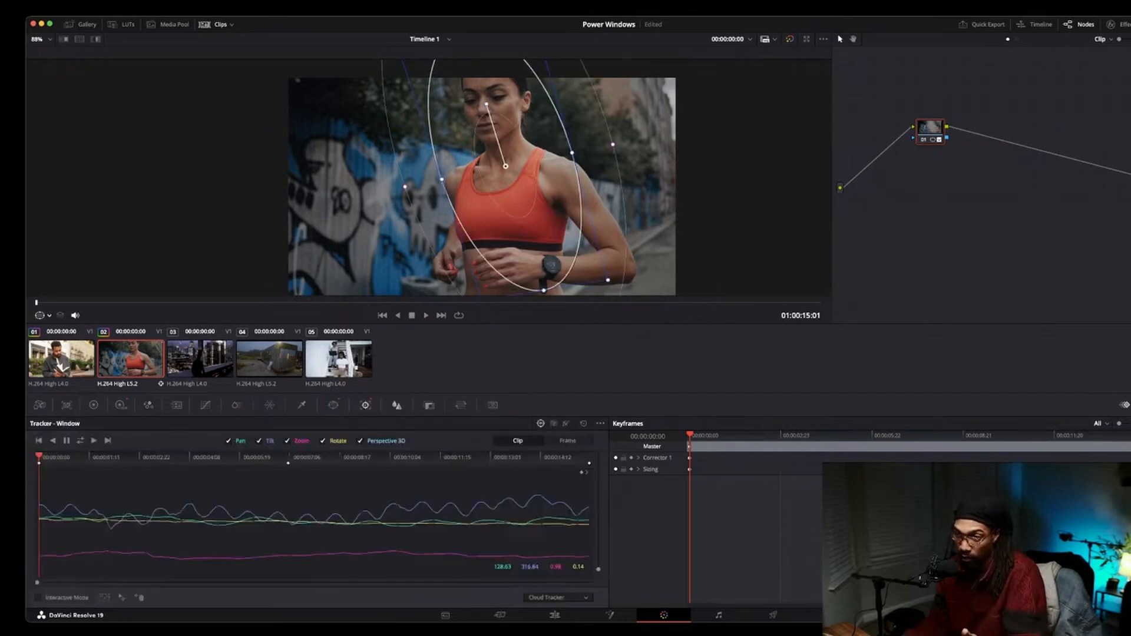
pyautogui.click(396, 405)
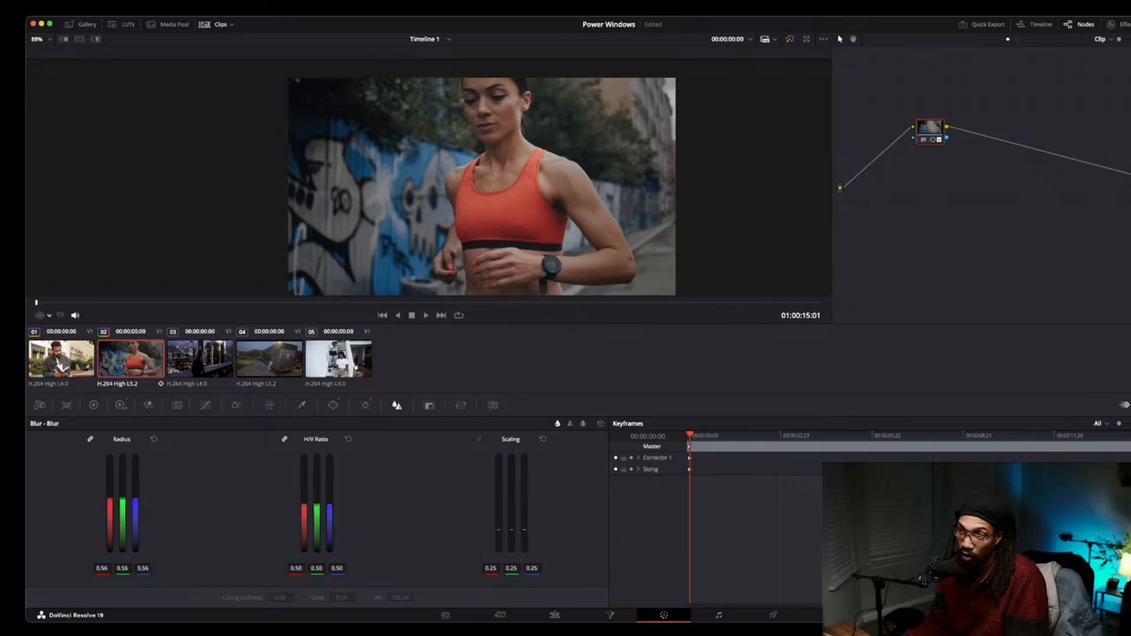
pyautogui.moveTo(123, 499); pyautogui.dragTo(122, 455)
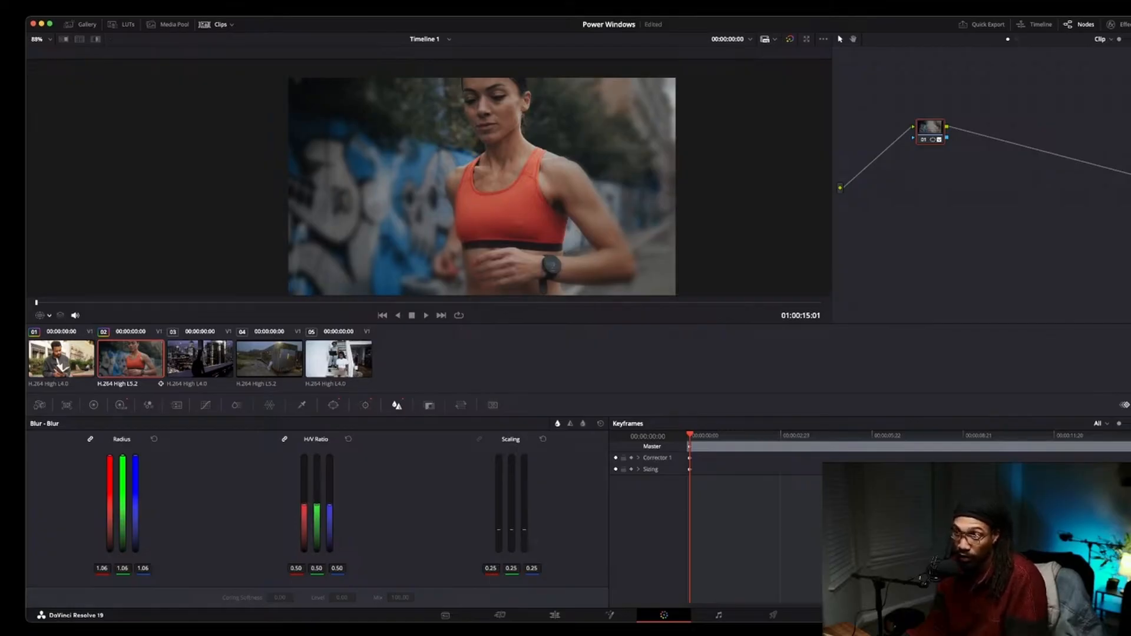
pyautogui.moveTo(317, 505)
pyautogui.mouseDown()
pyautogui.moveTo(317, 551)
pyautogui.moveTo(317, 490)
pyautogui.mouseUp()
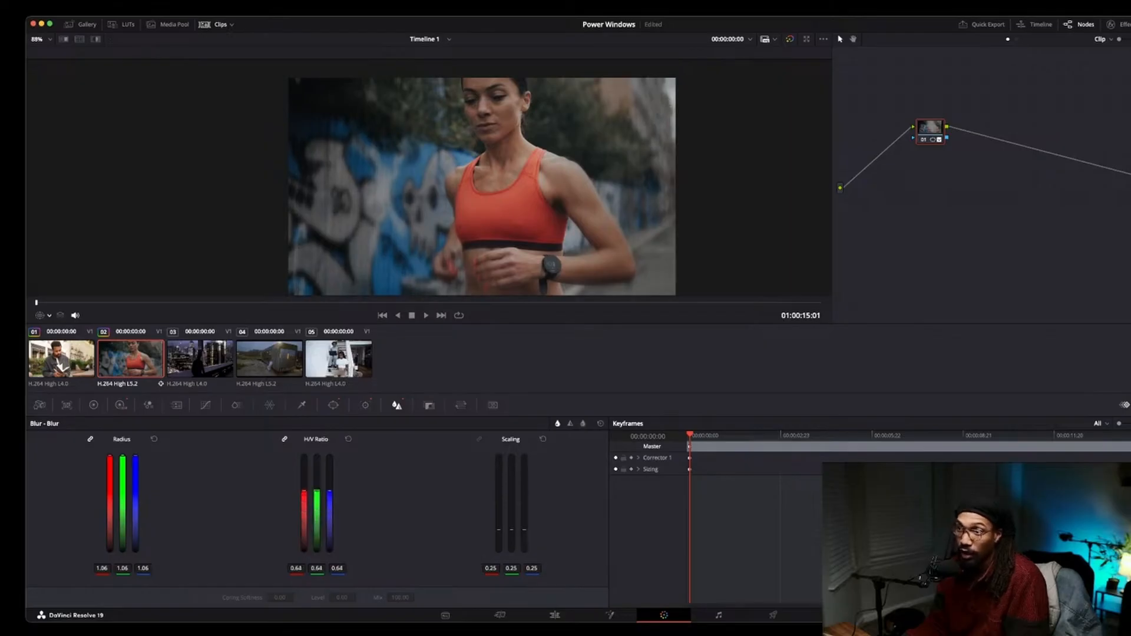
# Play the clip back while toggling the node's bypass to compare the blurred, darkened surroundings with and without the effect.
pyautogui.scroll(2, 448, 172)
pyautogui.scroll(-3, 448, 172)
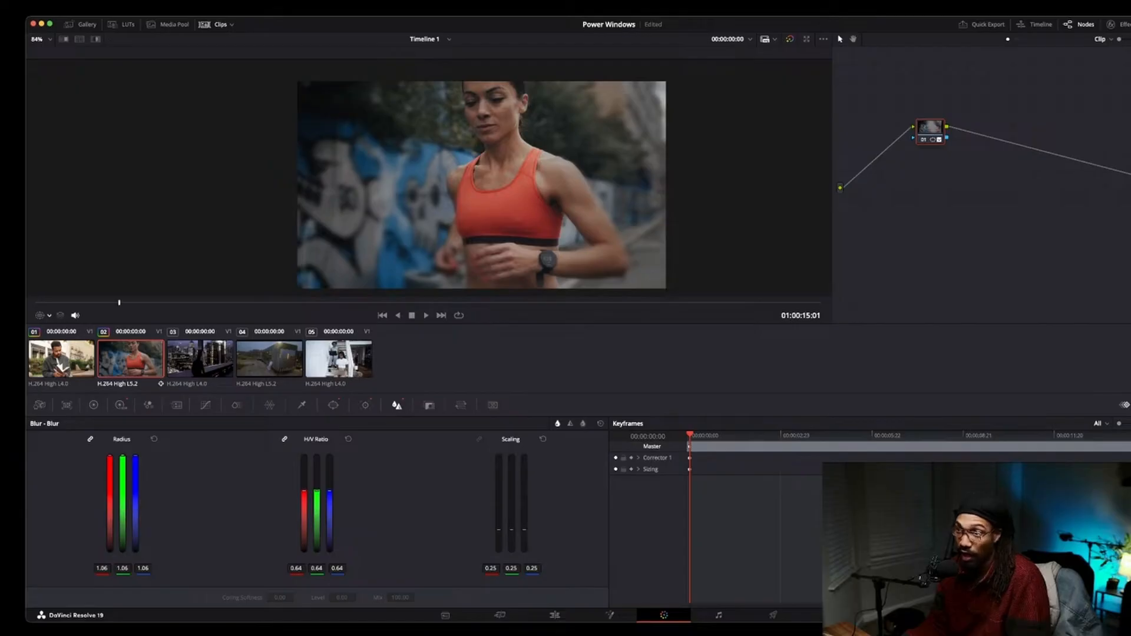
pyautogui.press('space')
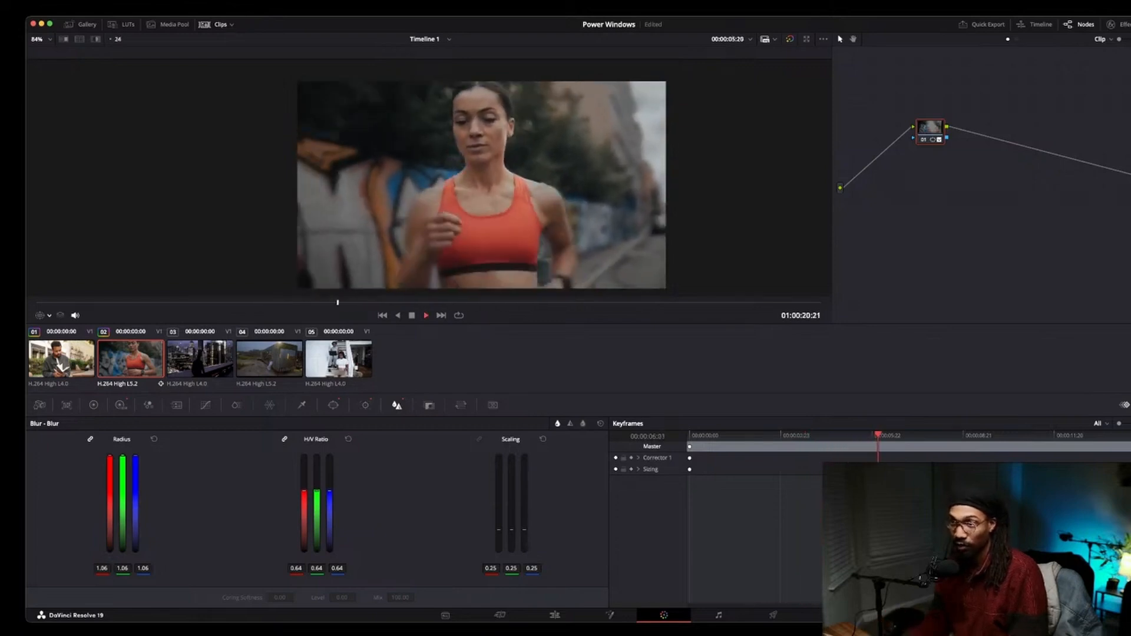
pyautogui.press('space')
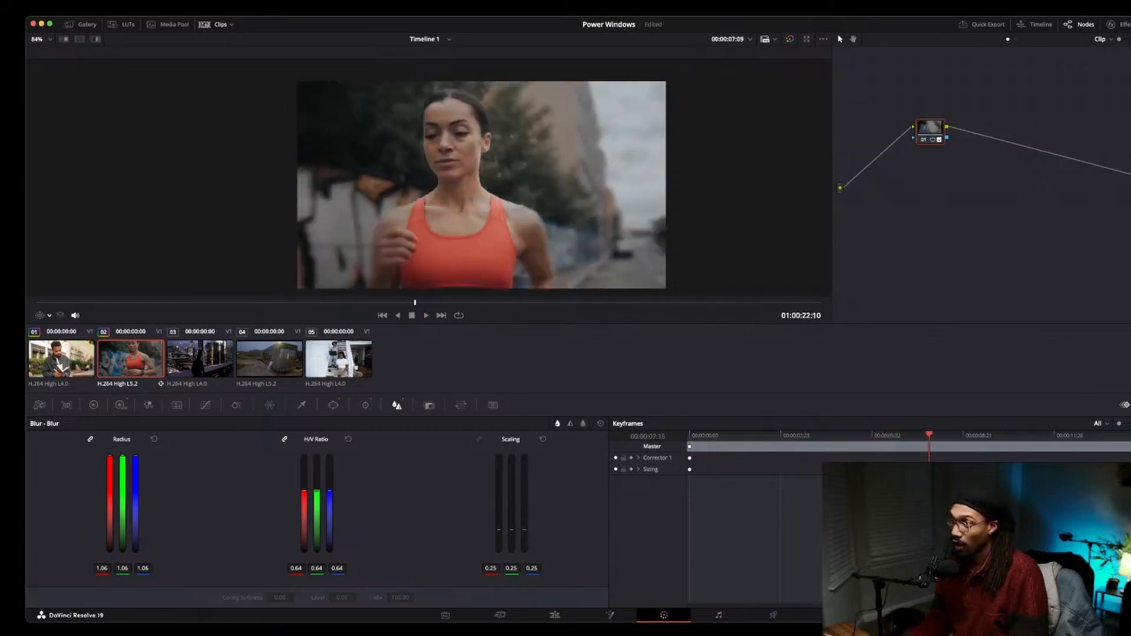
pyautogui.press('super+d')
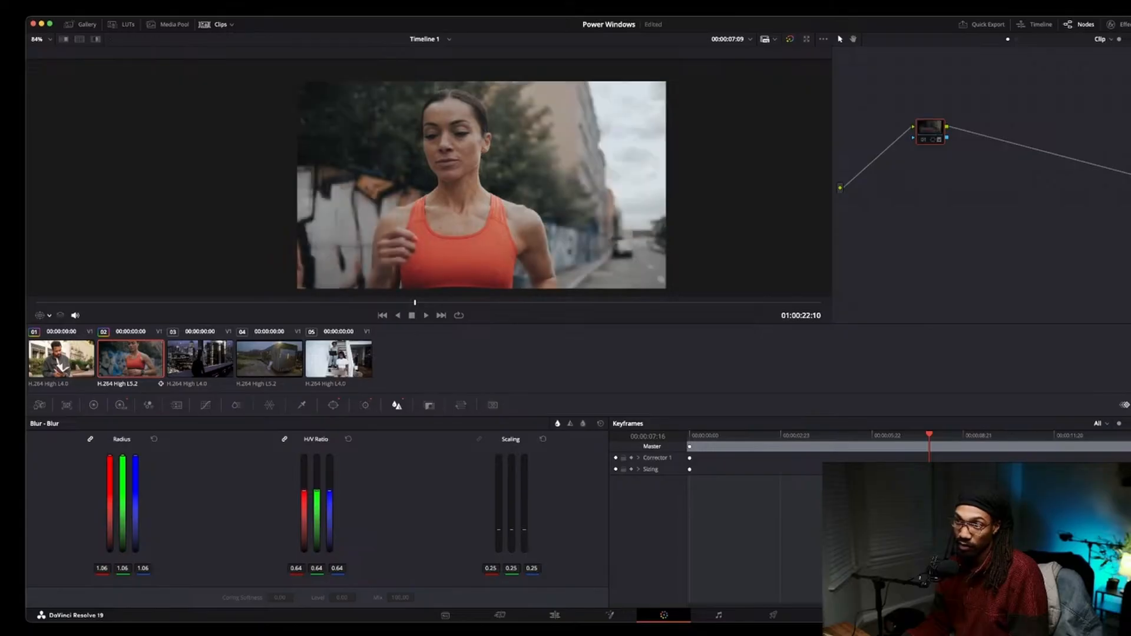
pyautogui.press('space')
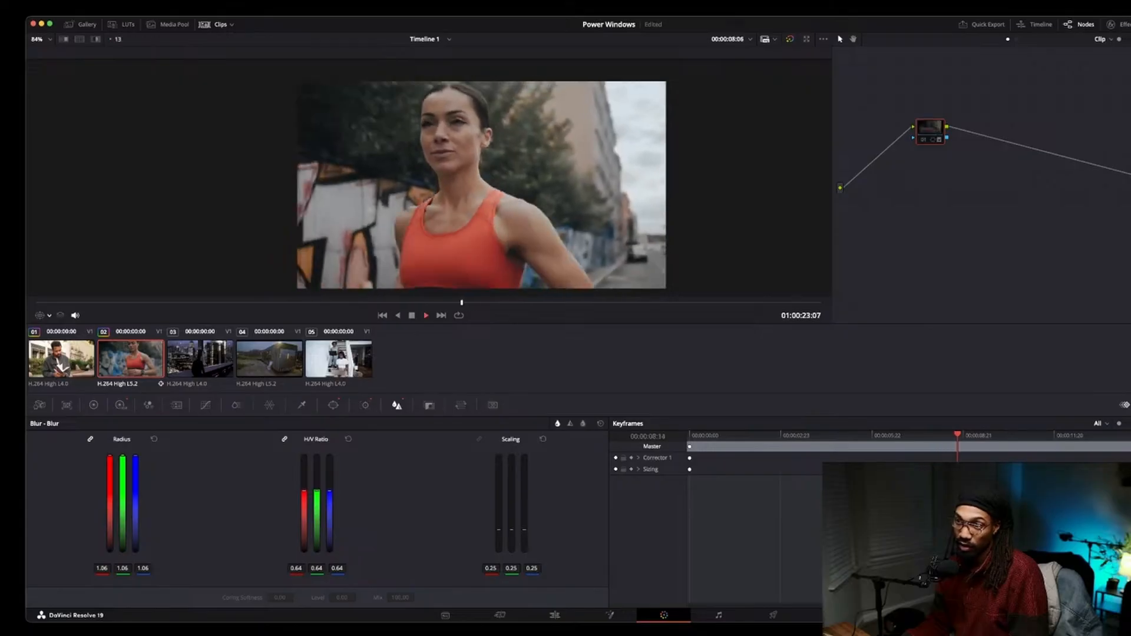
pyautogui.press('space')
pyautogui.press('super+d')
pyautogui.press('space')
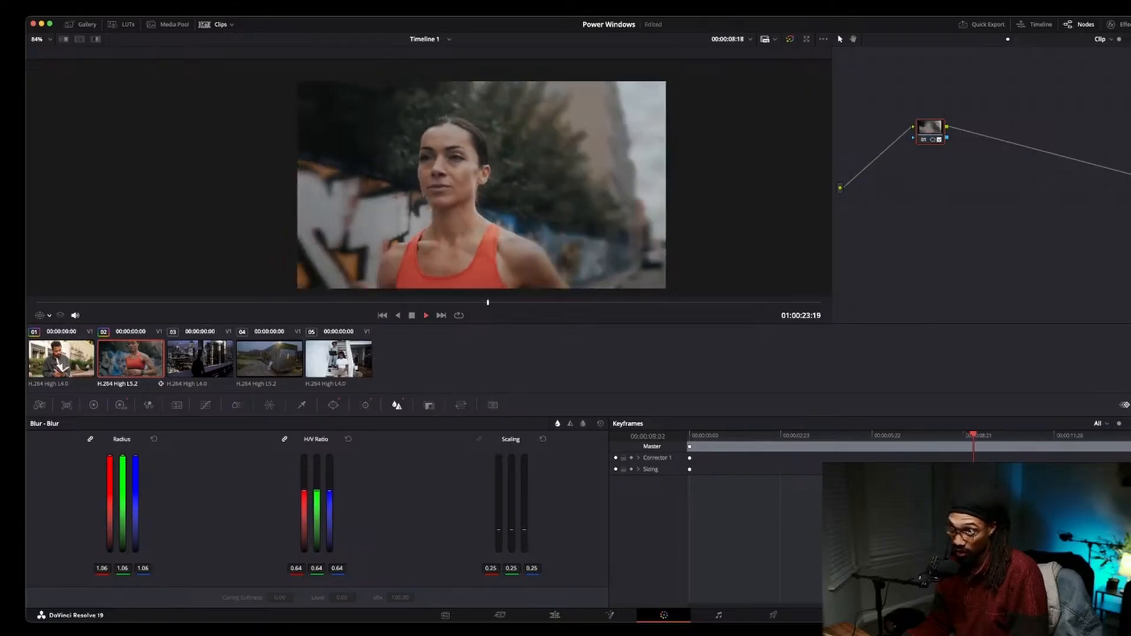